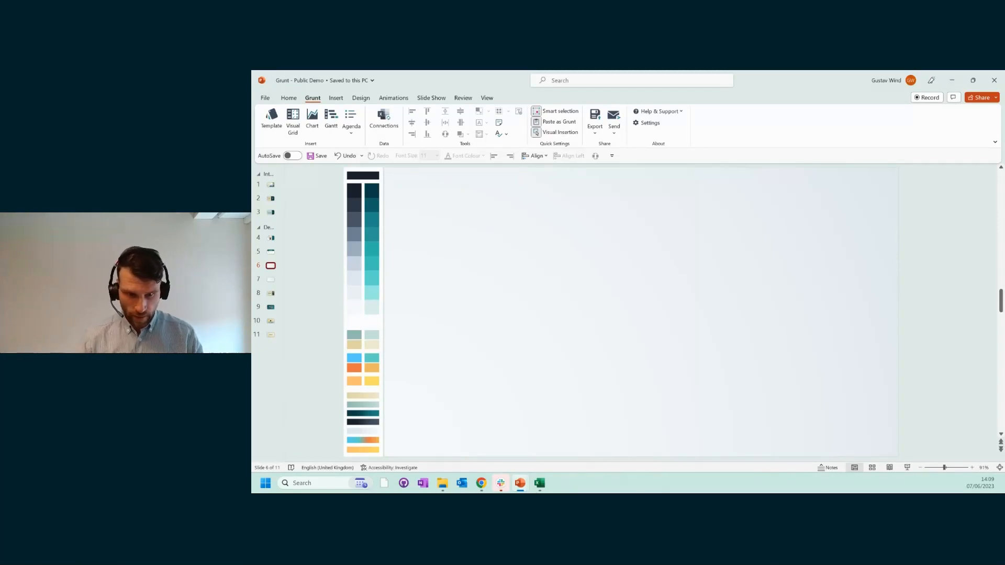
Switch to the Financial data workbook in Excel and copy the EBITDA range B3:G4
mouse_move(539, 488)
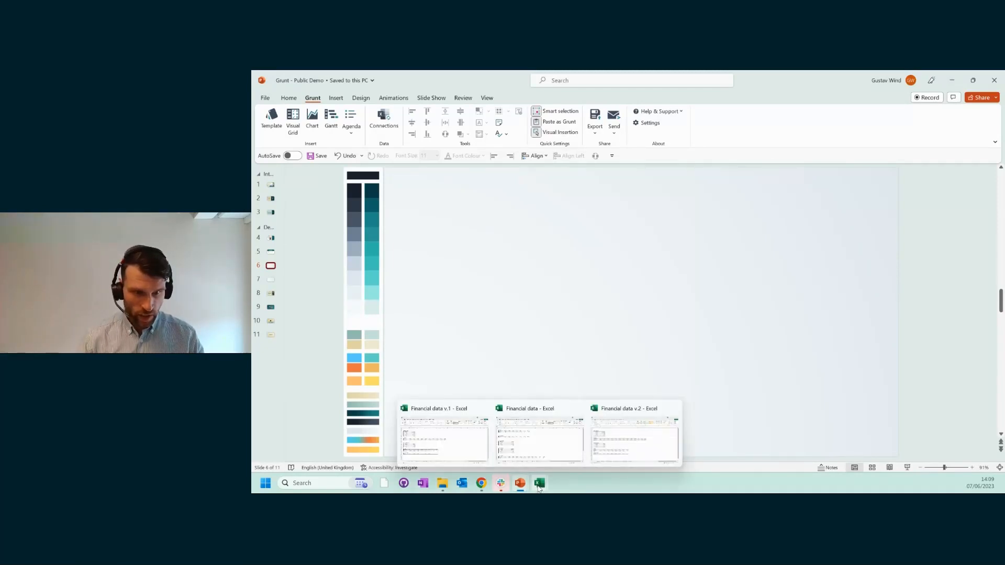
left_click(549, 455)
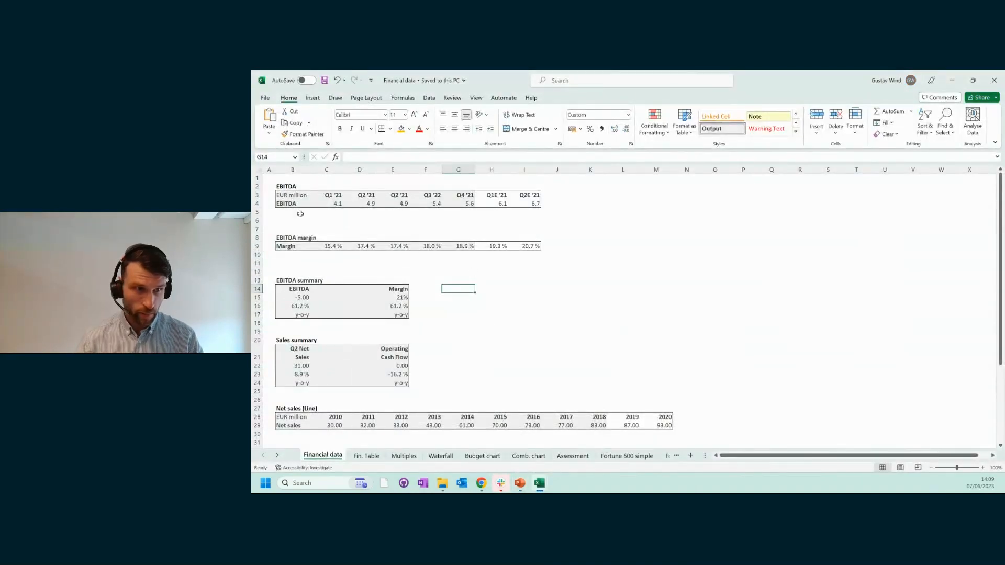
left_click_drag(277, 194, 466, 202)
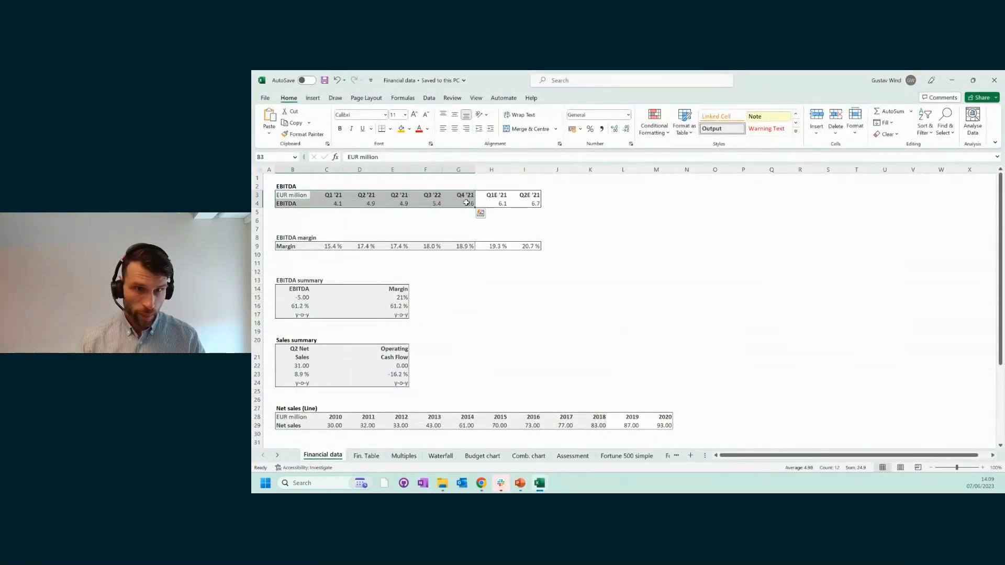
key("ctrl+c")
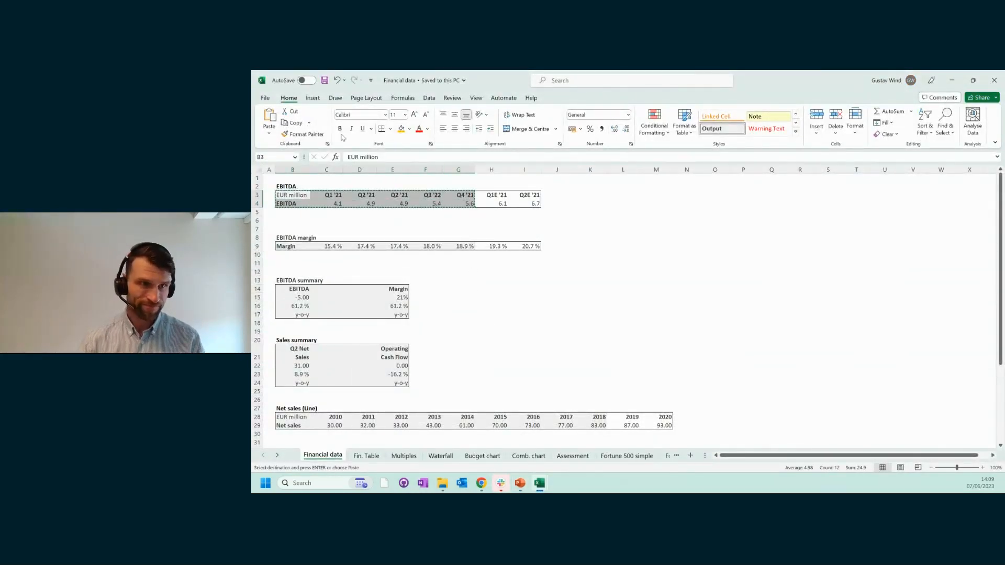
Insert a recommended clustered column chart from the selected EBITDA data
left_click(314, 99)
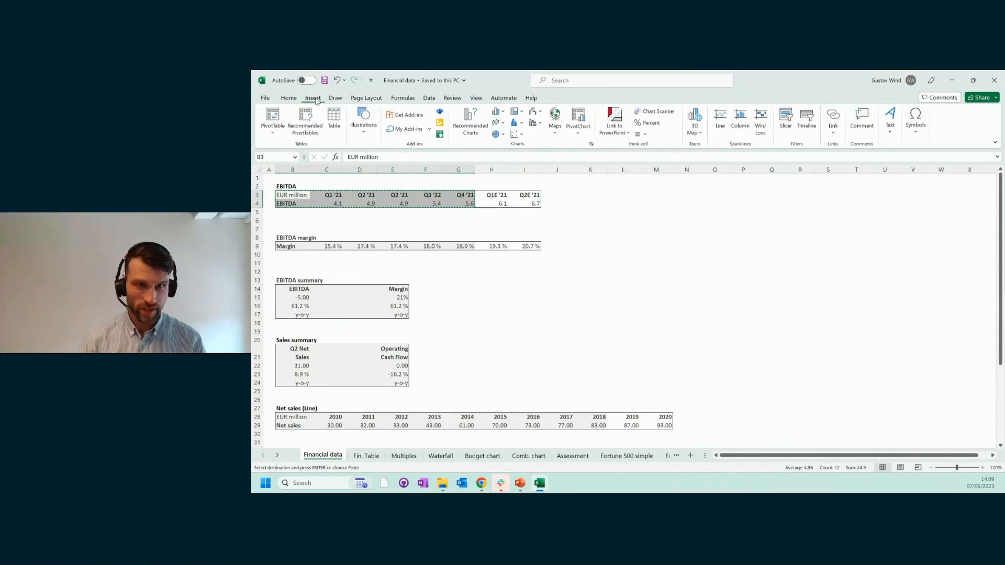
left_click(468, 125)
left_click(709, 393)
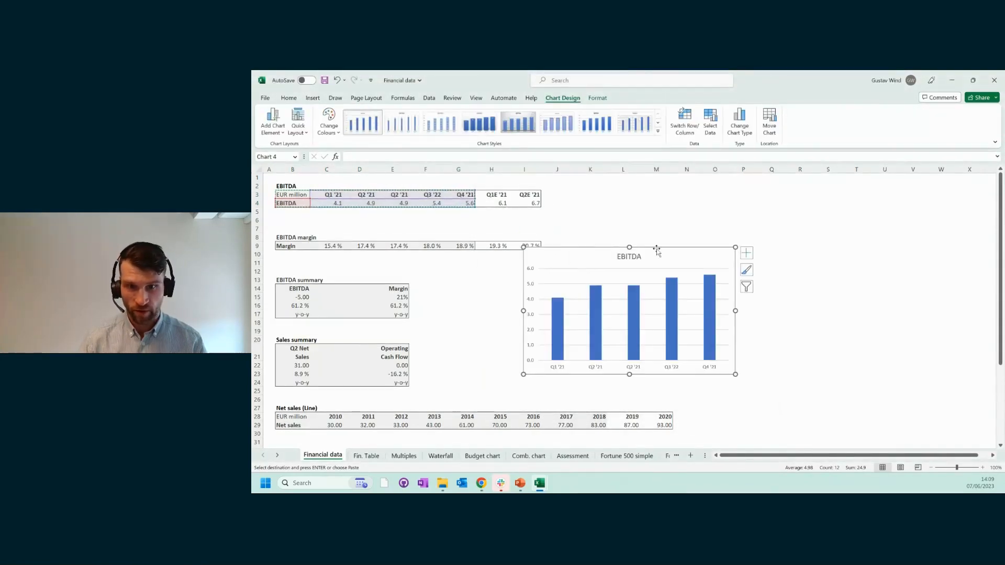
Copy the Excel EBITDA chart into slide 6 of the PowerPoint presentation and reposition it near the slide's centre
key("ctrl+c")
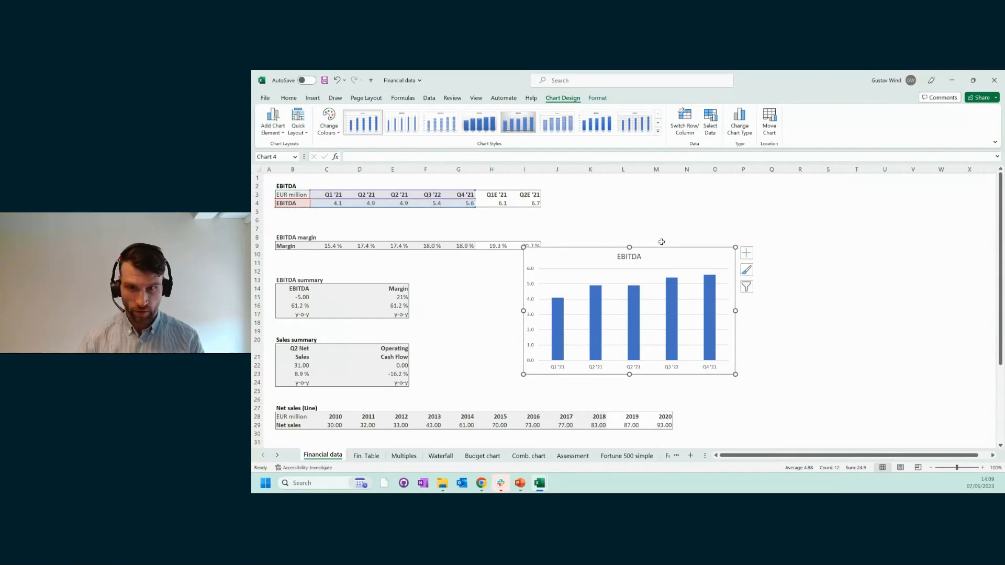
key("alt+Tab")
key("ctrl+v")
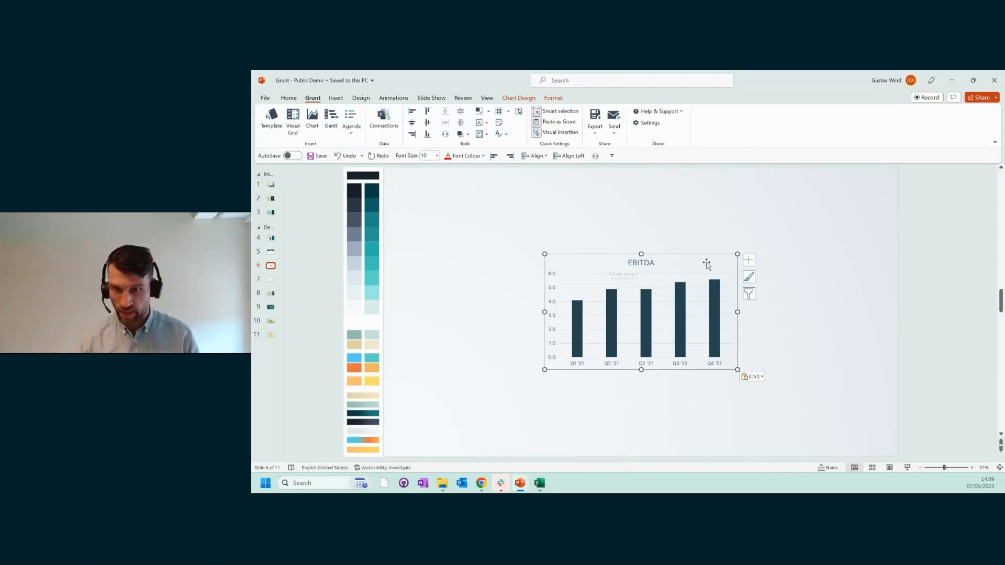
left_click_drag(707, 264, 683, 281)
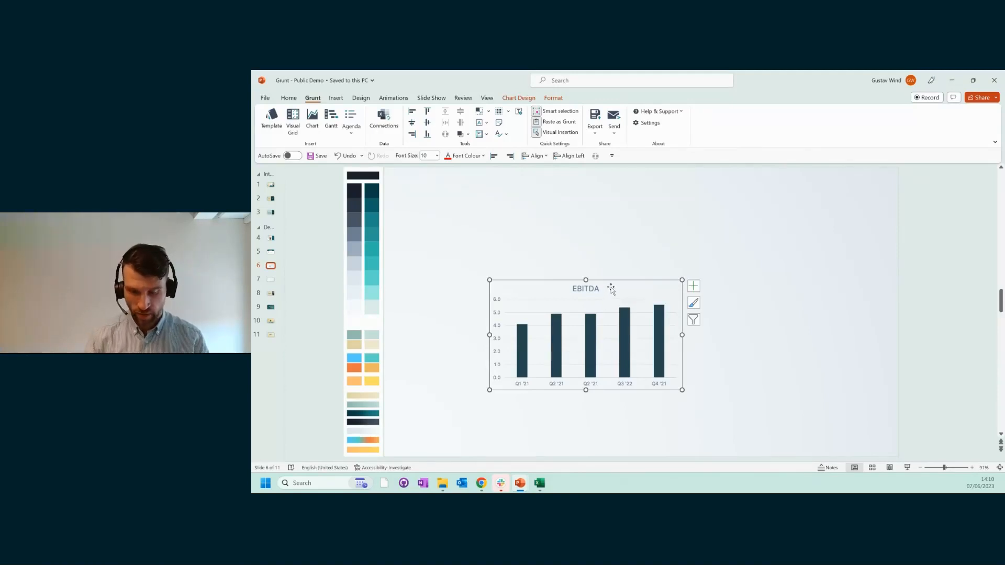
Delete the EBITDA chart from the PowerPoint slide and from the Excel sheet
key("Delete")
key("alt+Tab")
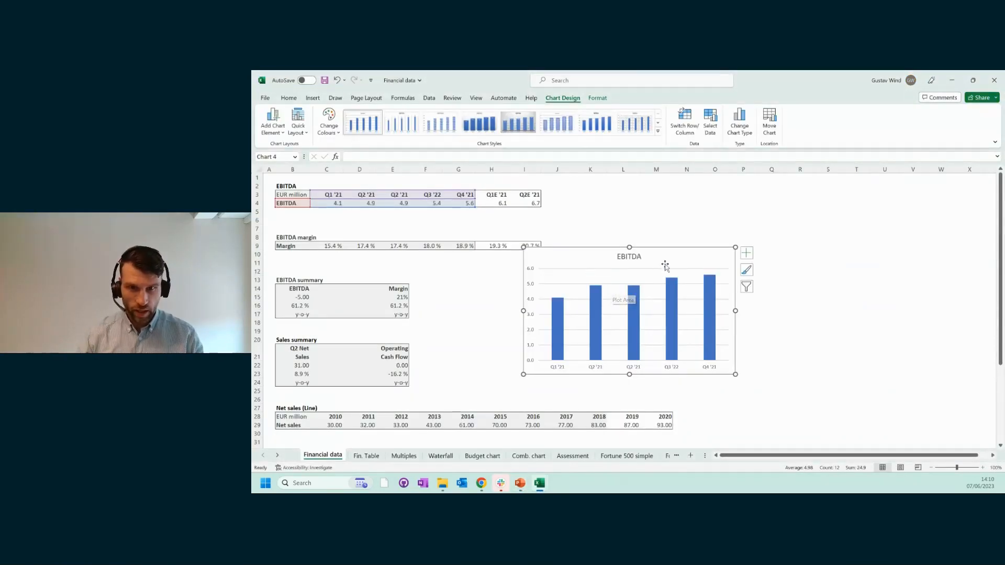
key("Delete")
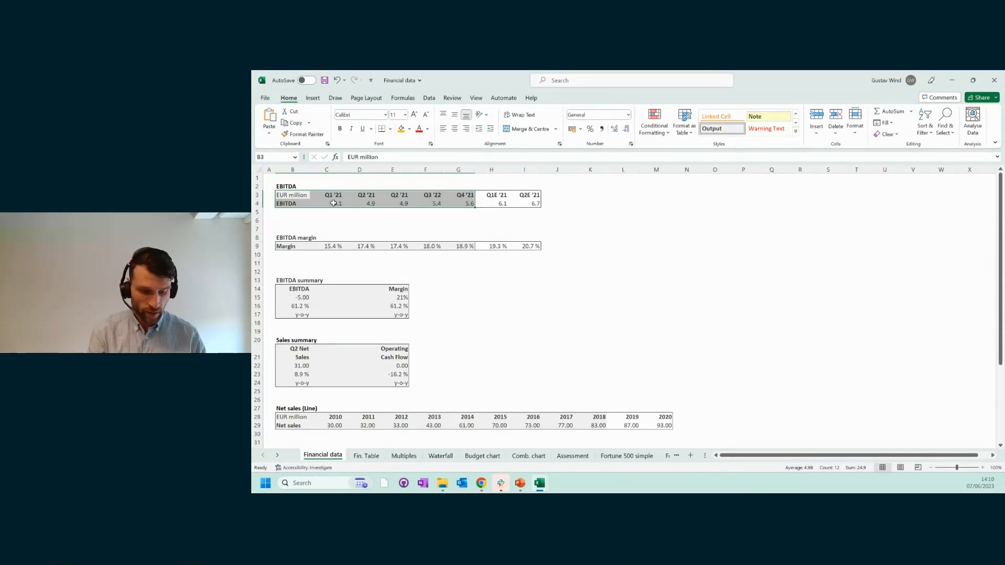
Copy the EBITDA range B3:G4 and draw a Grunt stacked column chart on PowerPoint slide 6, importing its data from the clipboard
key("ctrl+c")
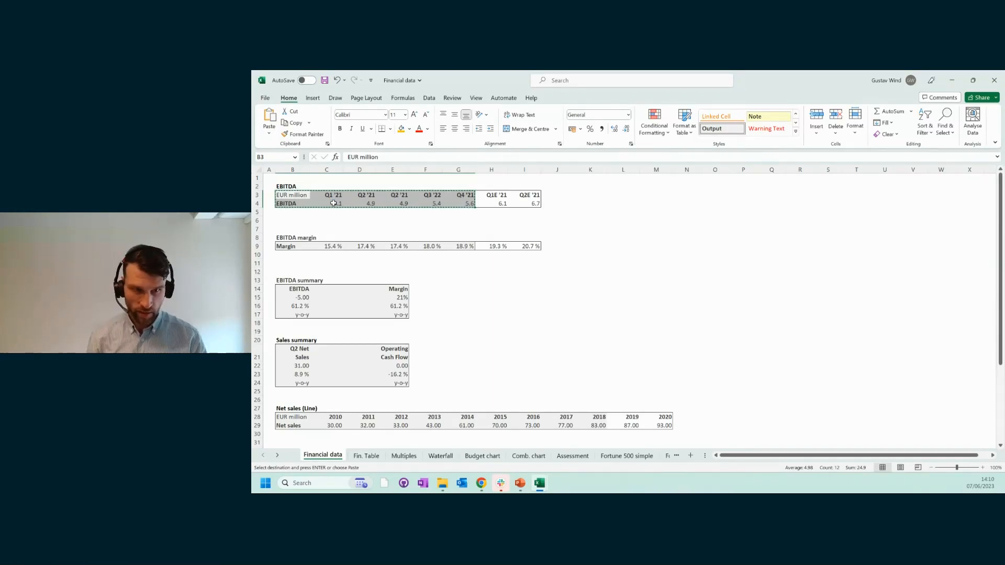
key("alt+Tab")
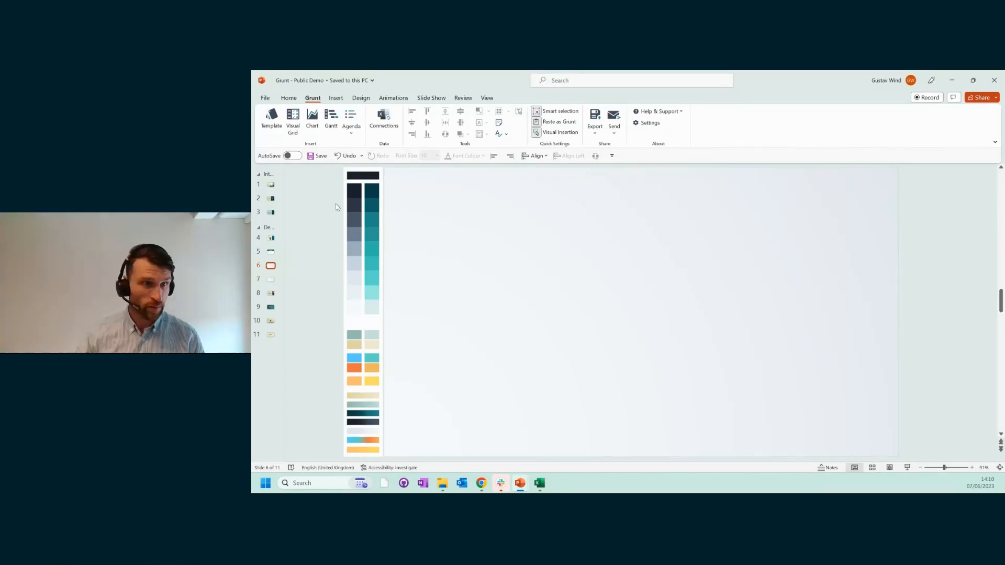
left_click(316, 119)
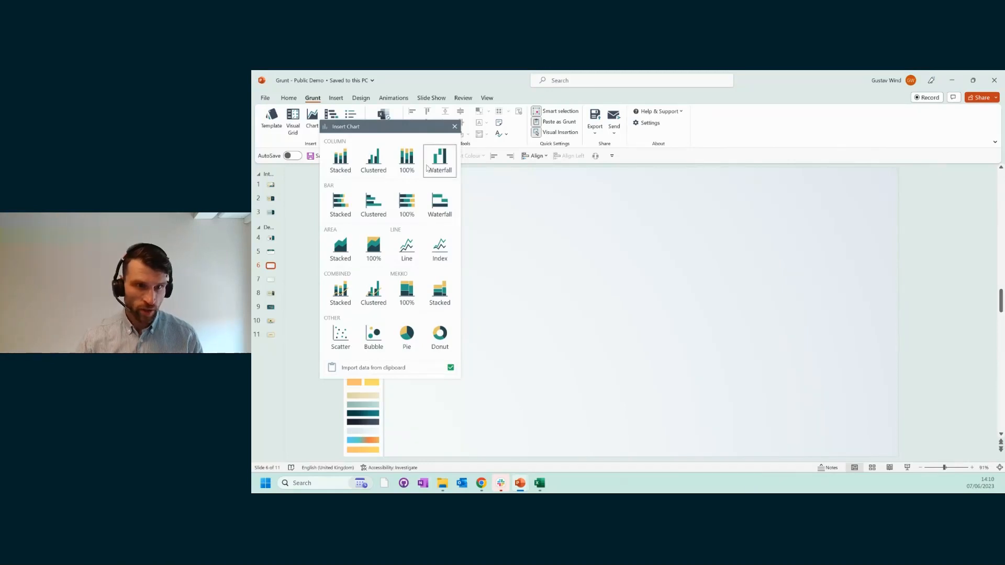
left_click(352, 165)
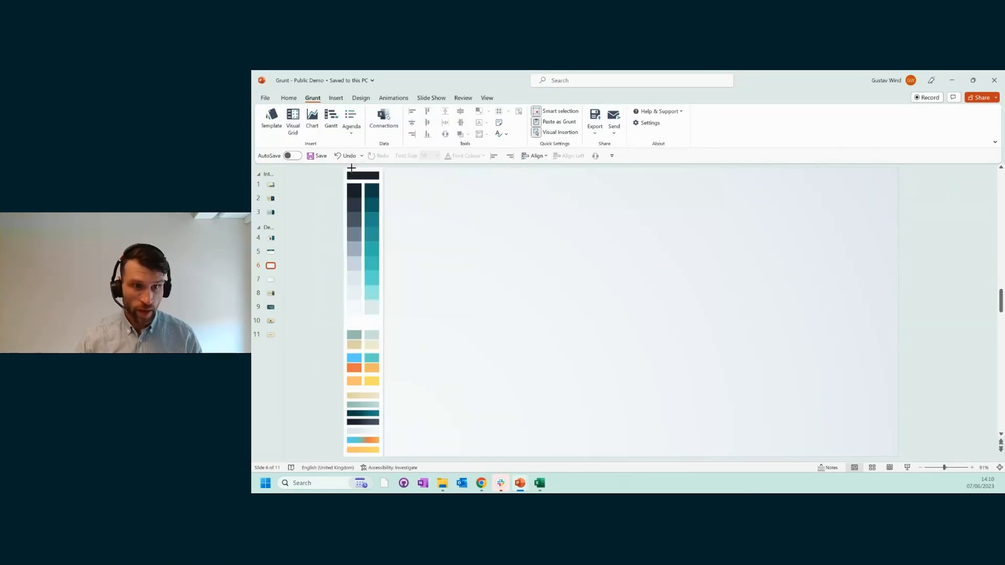
mouse_move(413, 239)
left_mouse_down()
mouse_move(588, 354)
mouse_move(628, 413)
left_mouse_up()
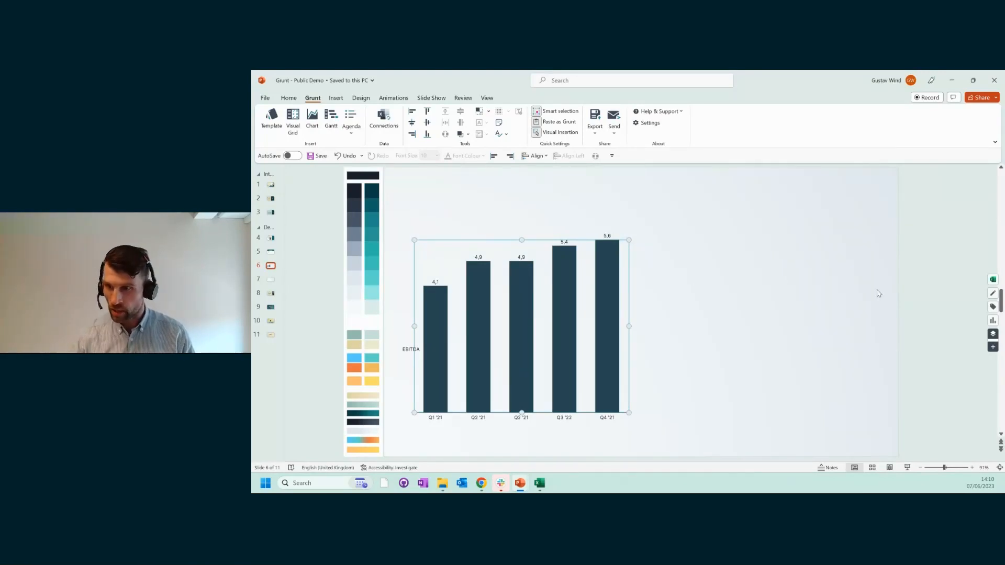
Open the chart's Excel connection details, and set the Q4 '21 EBITDA value in cell G4 to 5.5 in Excel
left_click(993, 281)
left_click_drag(937, 281, 758, 208)
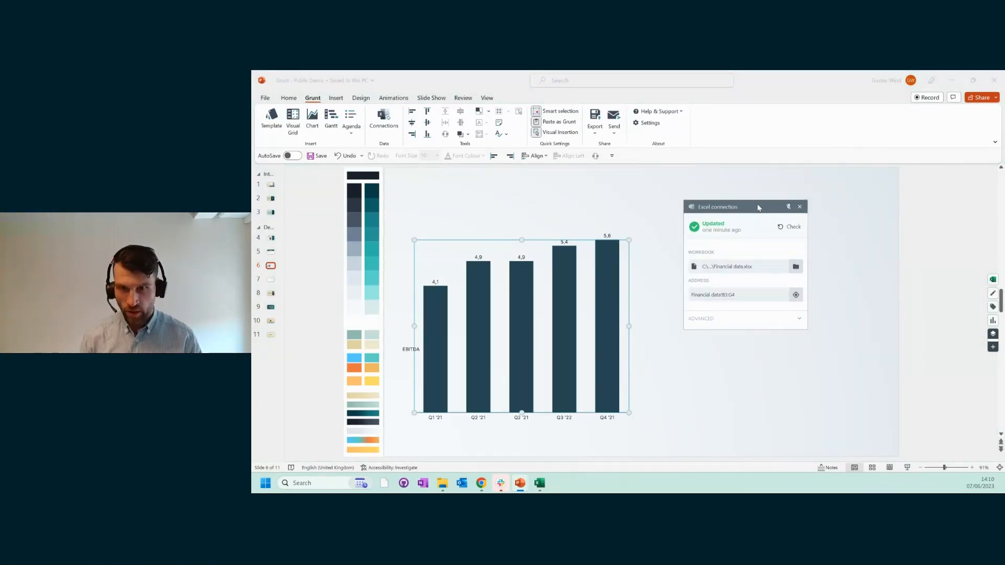
key("alt+Tab")
left_click(494, 318)
key("Escape")
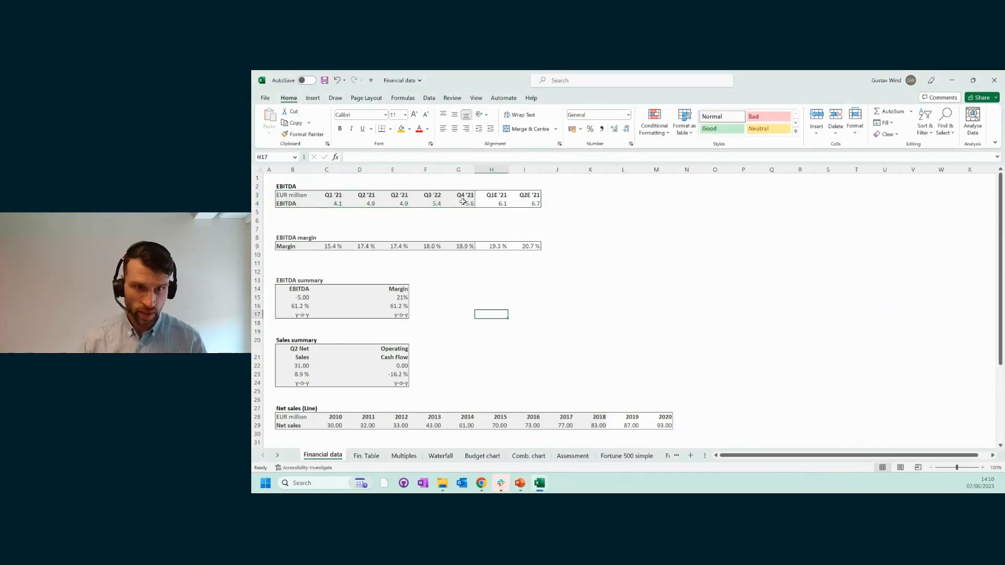
left_click(464, 202)
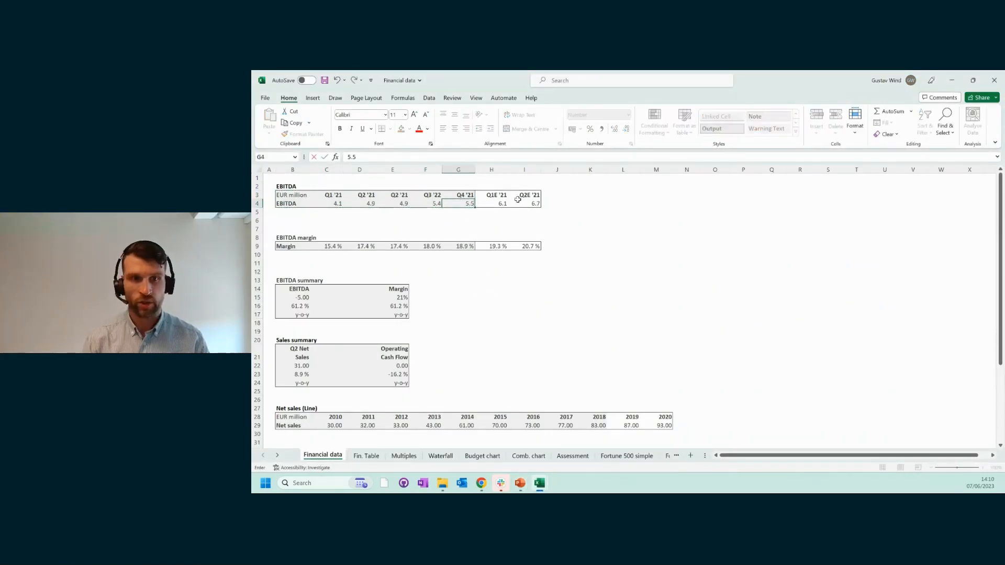
Return to PowerPoint, update the linked chart with the new Excel data and close the connection details
key("alt+Tab")
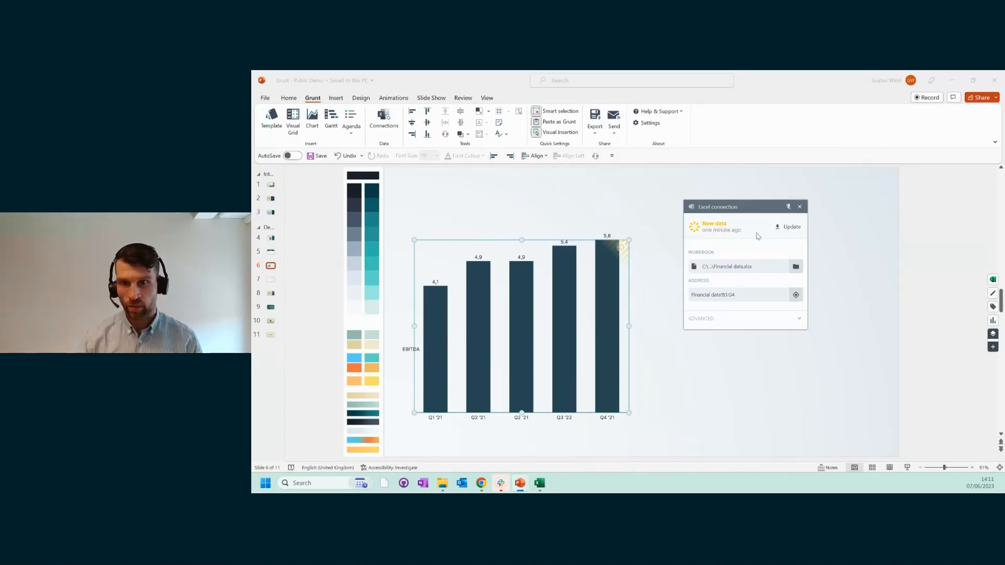
left_click(788, 227)
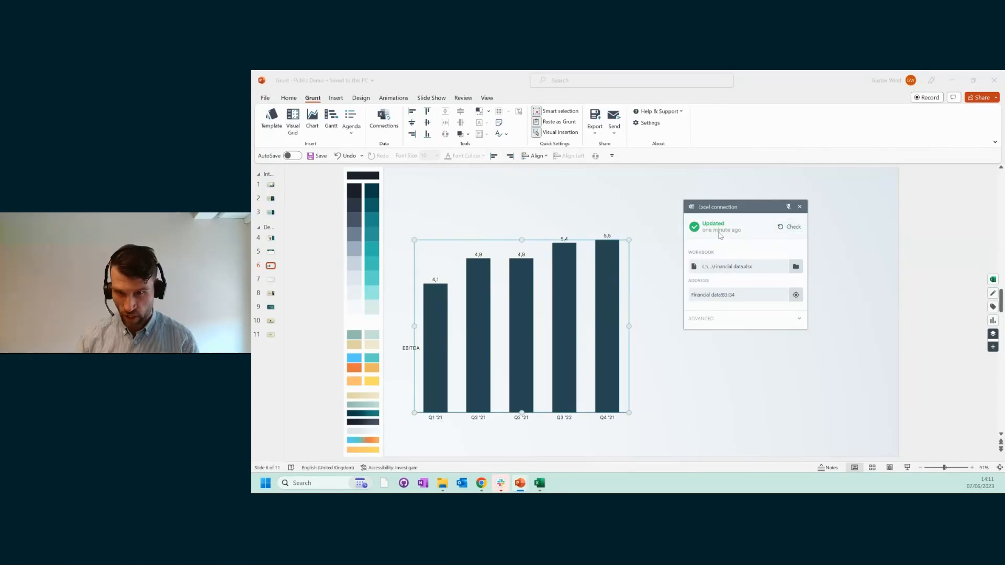
left_click(799, 207)
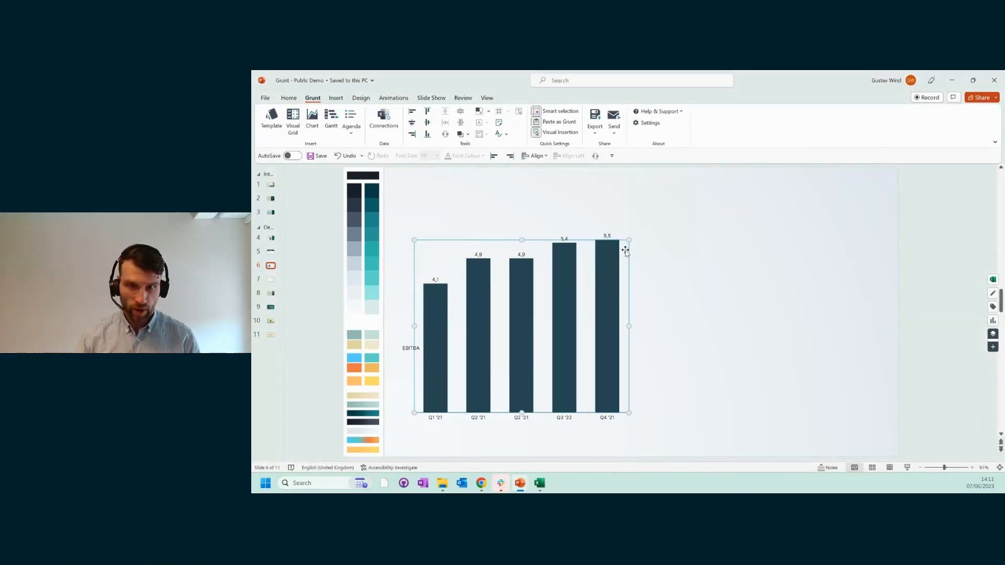
Add a CAGR arrow to the column chart and move its end point to the Q3 '22 column
left_click(626, 252)
left_click(707, 227)
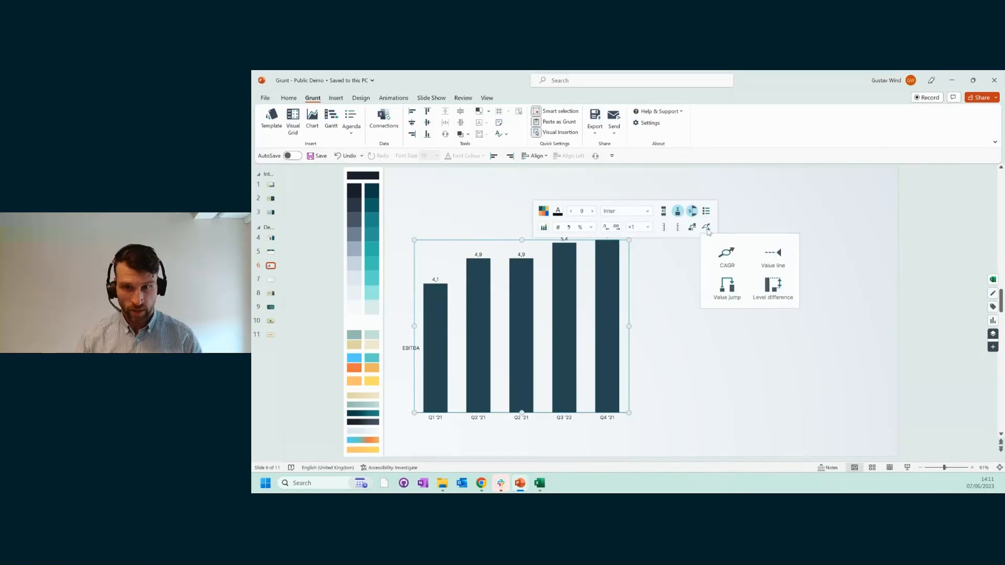
left_click(721, 257)
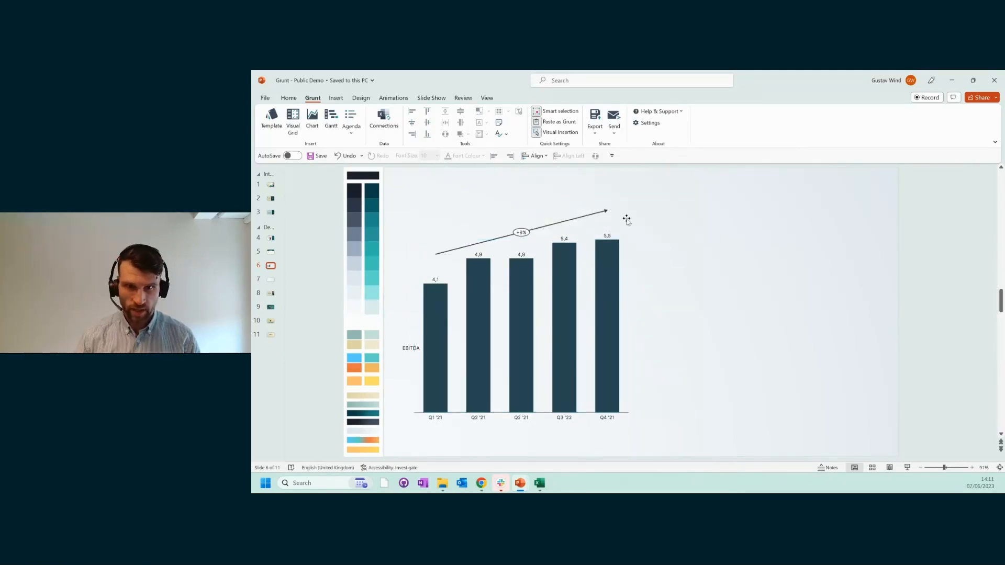
left_click(604, 212)
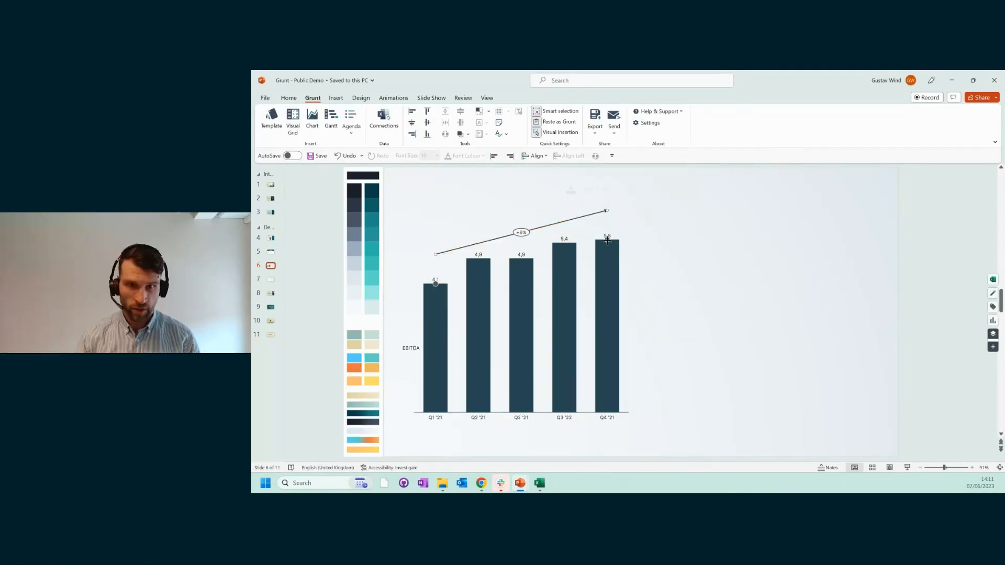
left_click_drag(607, 239, 564, 241)
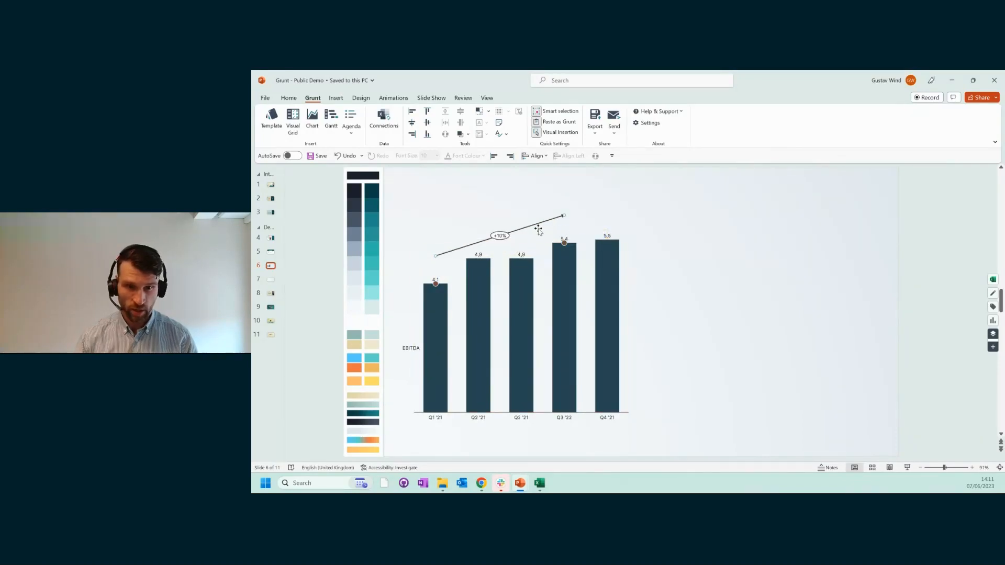
Replace the CAGR arrow with a value jump from Q1 '21 to Q4 '21, and undo the last change
left_click(543, 222)
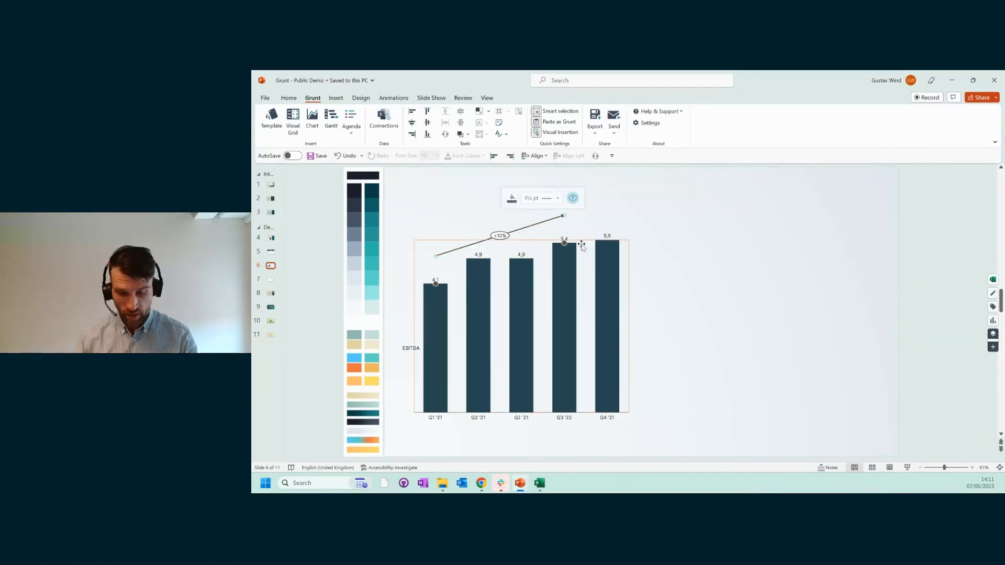
key("Delete")
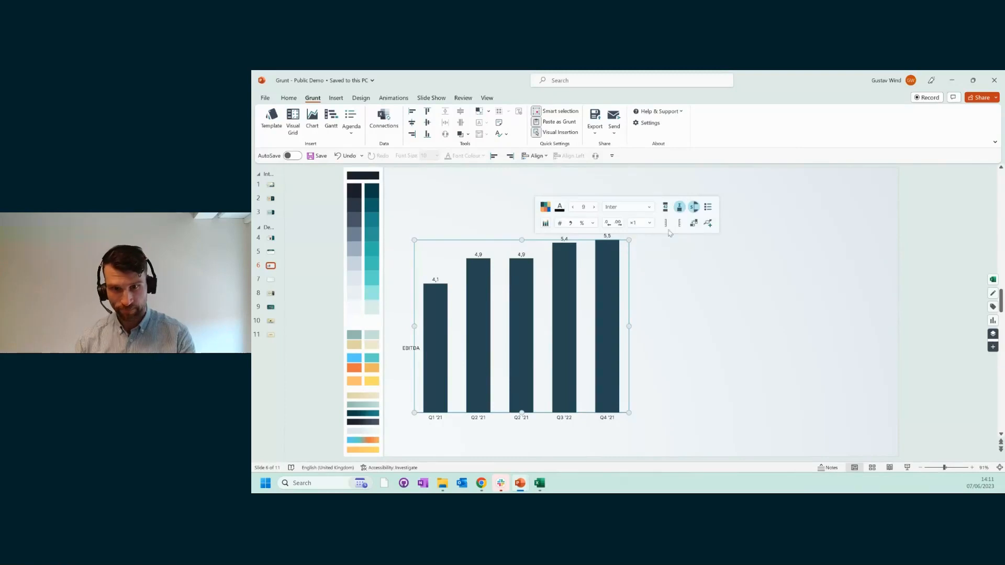
left_click(708, 223)
left_click(717, 256)
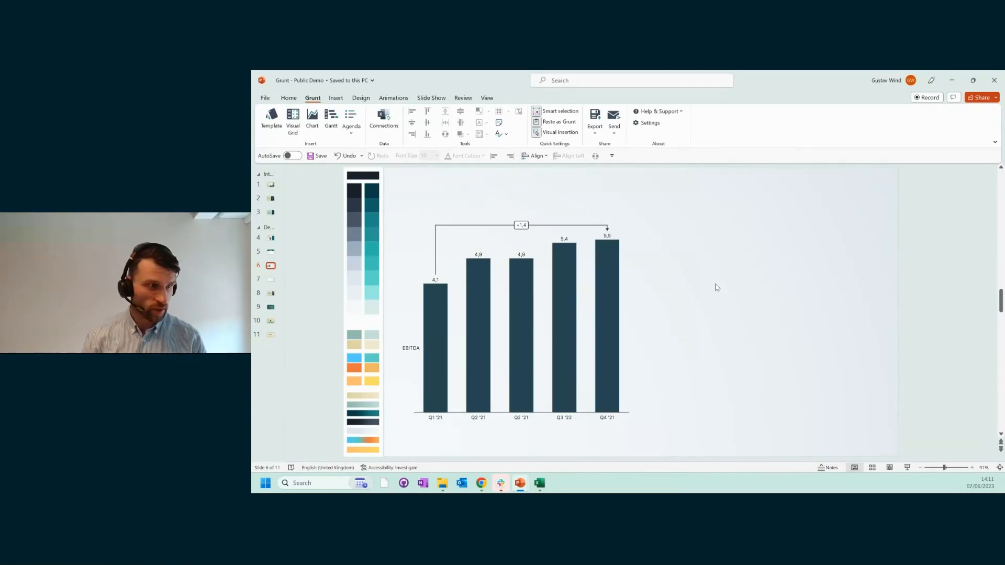
key("ctrl+z")
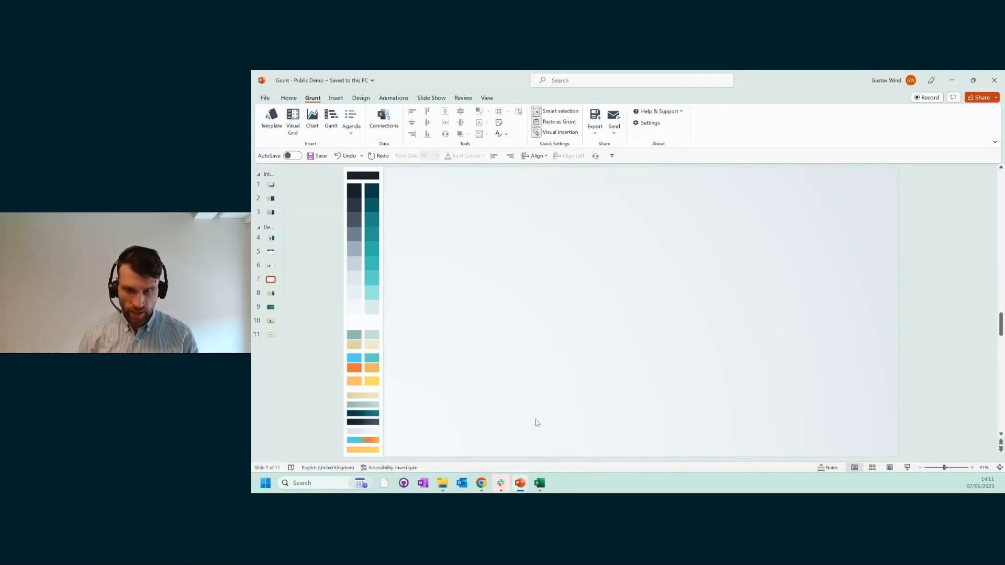
Copy the financial table A2:F14 from the Fin. Table sheet of the Financial data workbook and return to PowerPoint slide 7
mouse_move(539, 491)
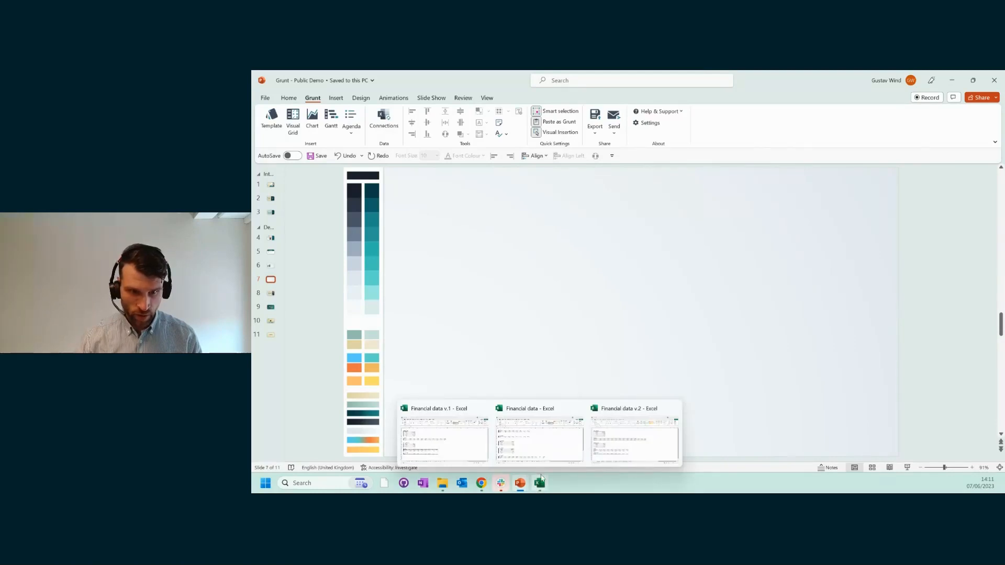
left_click(550, 451)
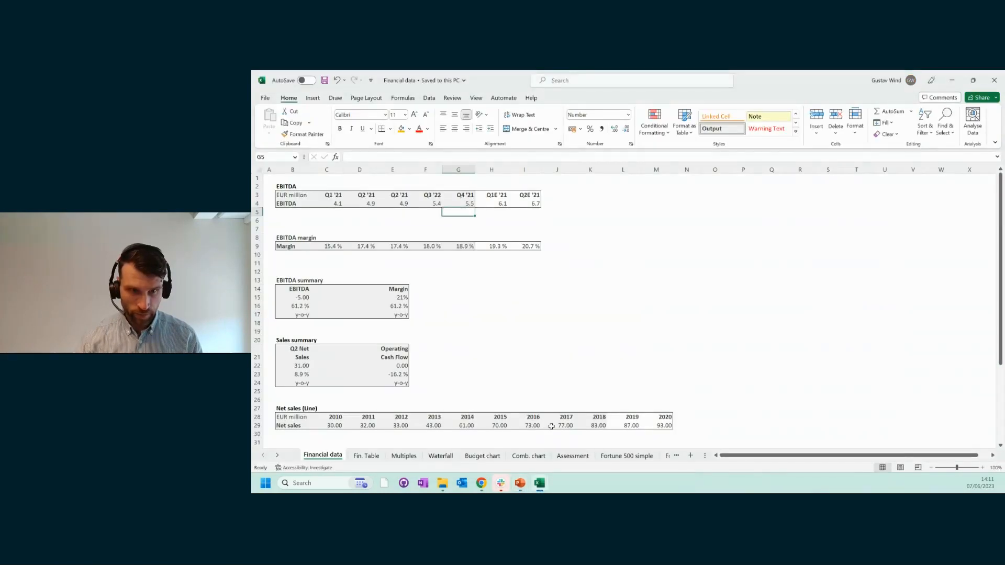
left_click(367, 456)
left_click_drag(276, 189, 491, 289)
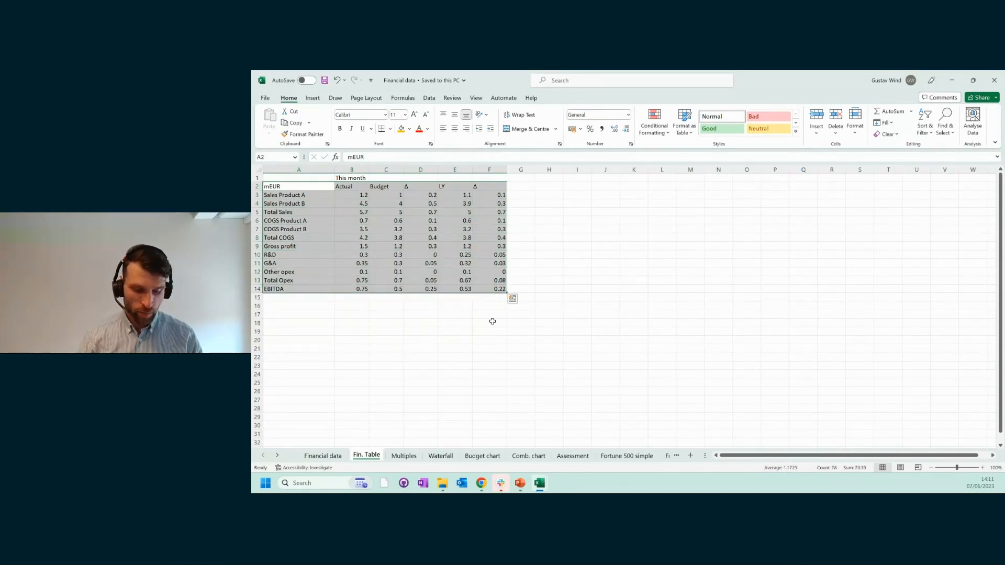
key("ctrl+c")
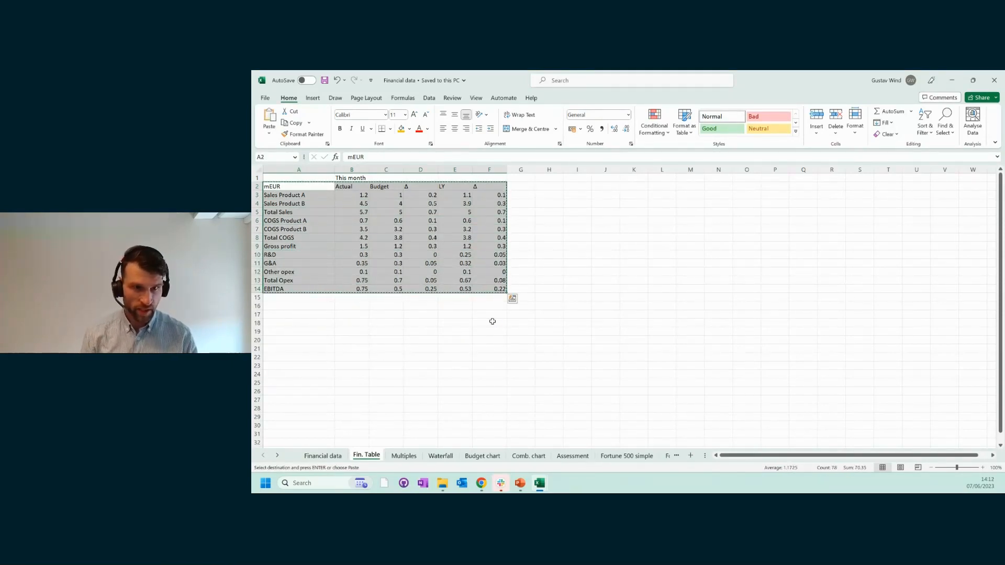
key("alt+Tab")
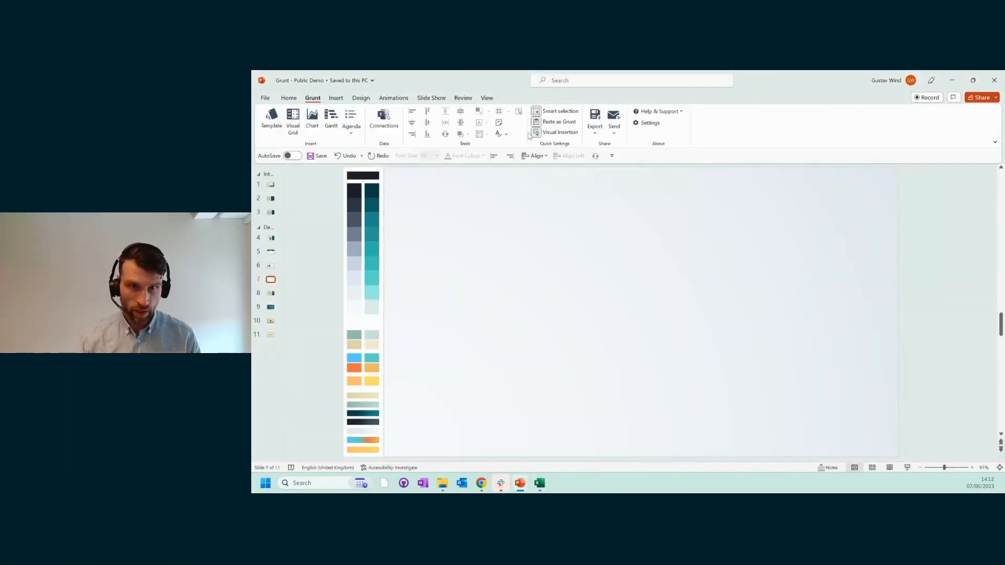
Paste the copied table onto slide 7, set cell F3 on the Fin. Table sheet to 0.2 and return to PowerPoint
key("ctrl+v")
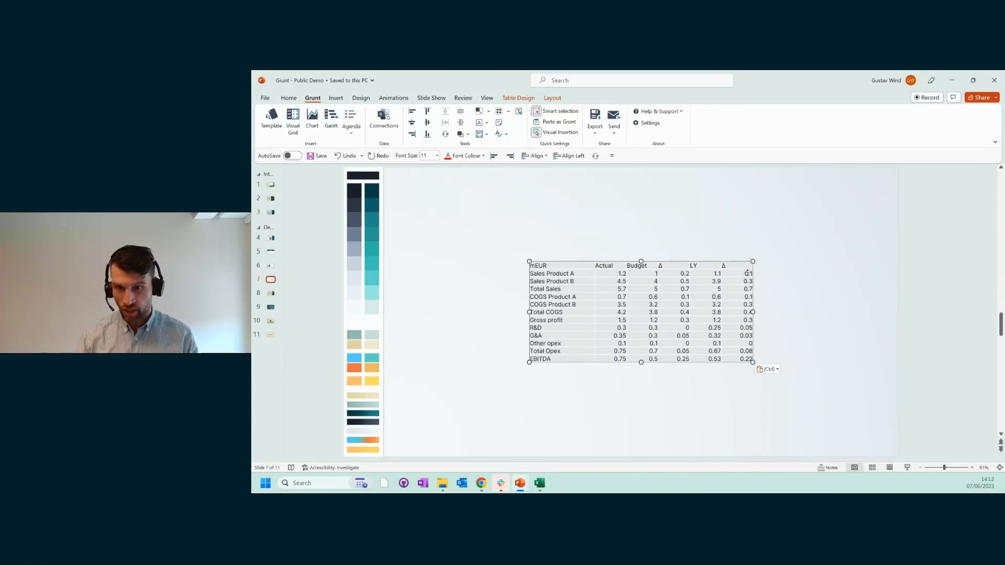
key("alt+Tab")
key("Escape")
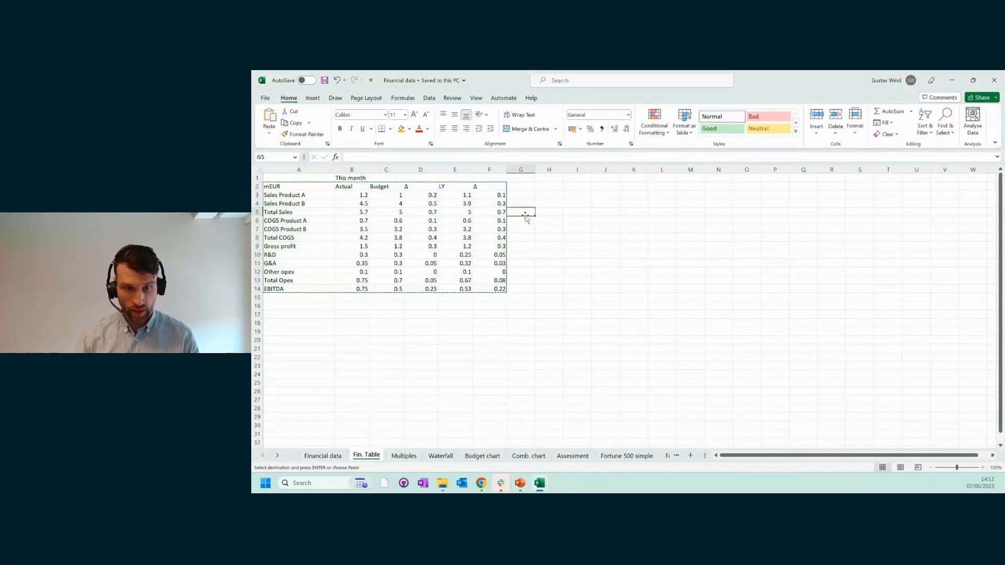
left_click(500, 195)
type("0.2")
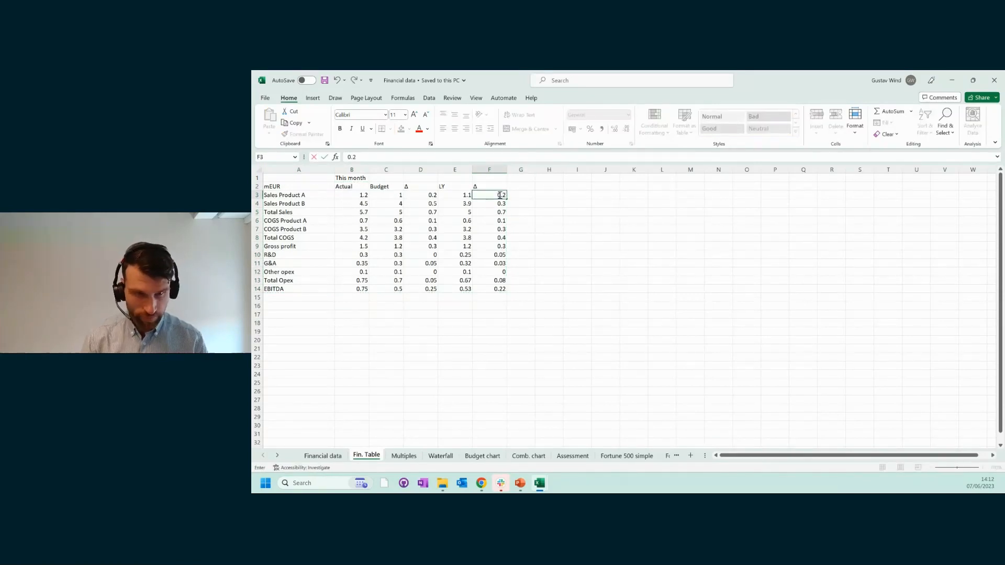
key("Return")
key("alt+Tab")
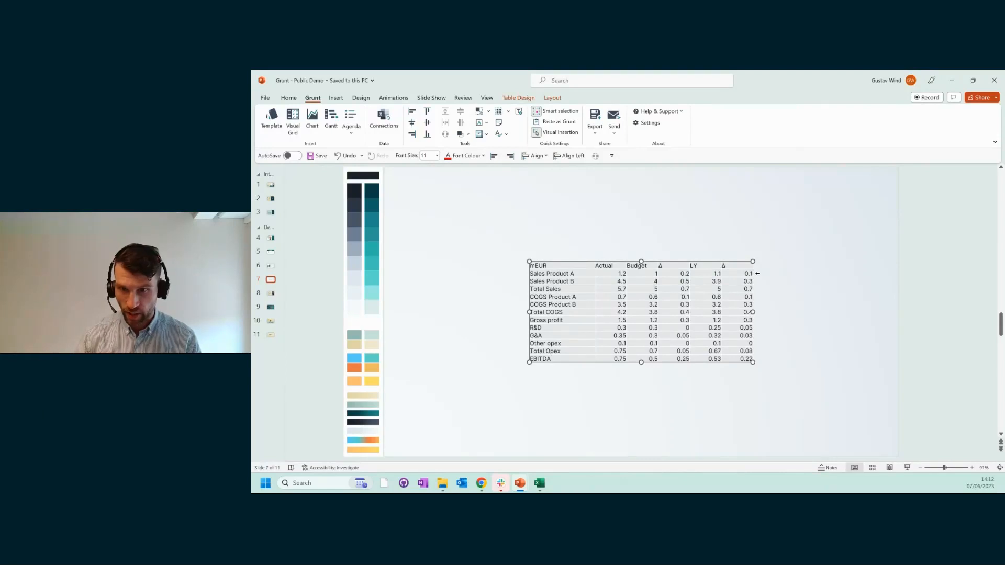
Delete the pasted table from slide 7 and copy range A2:F14 from the Fin. Table sheet again, returning to PowerPoint
key("Delete")
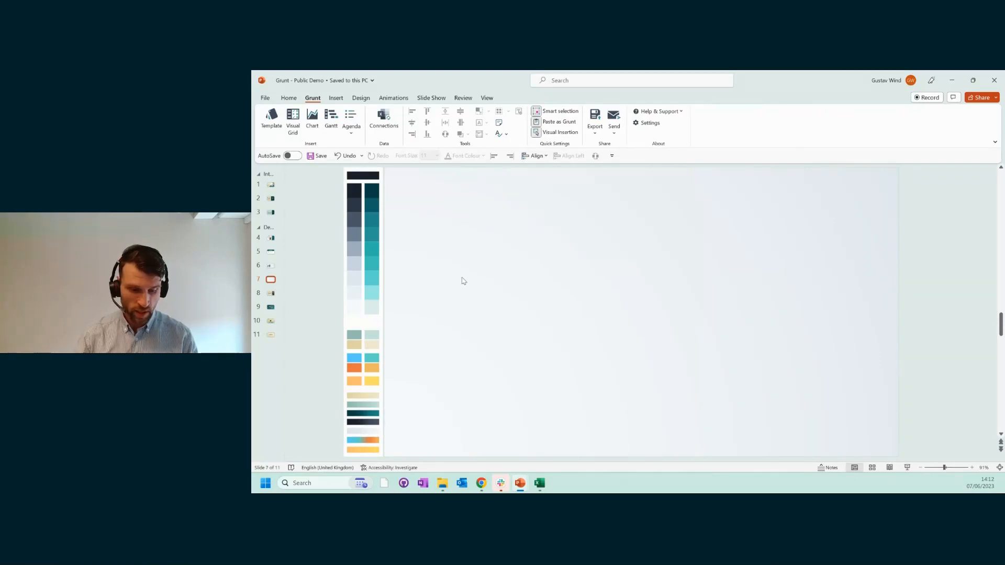
key("alt+Tab")
left_click_drag(292, 186, 500, 289)
key("ctrl+c")
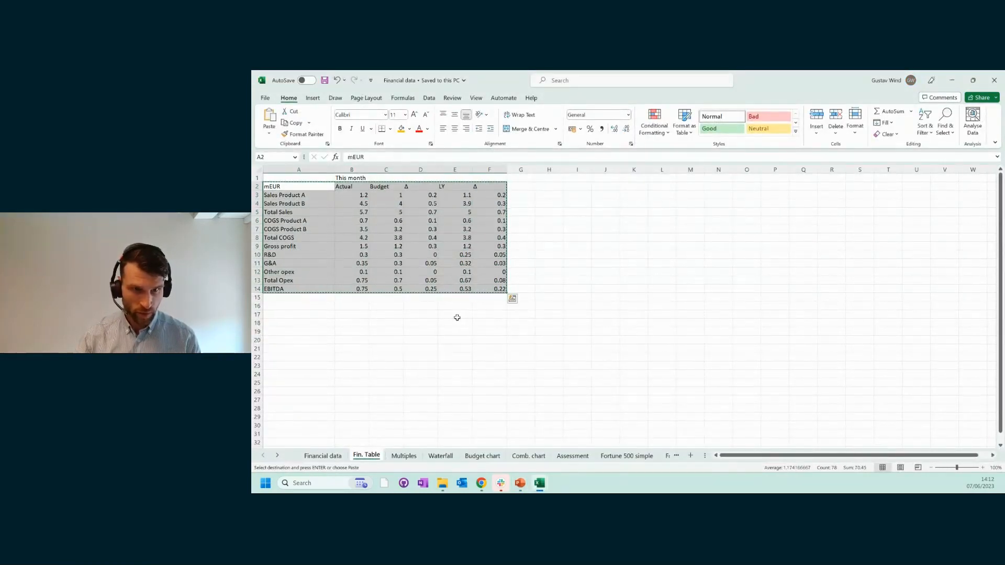
key("alt+Tab")
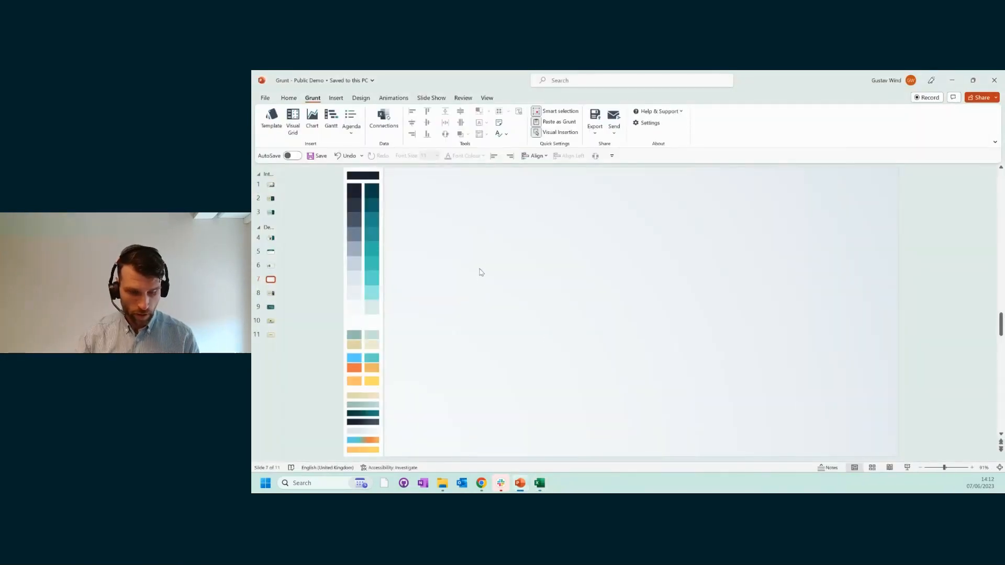
Paste the copied range onto slide 7 as a linked Grunt grid and auto-fit its first column and header row
key("ctrl+v")
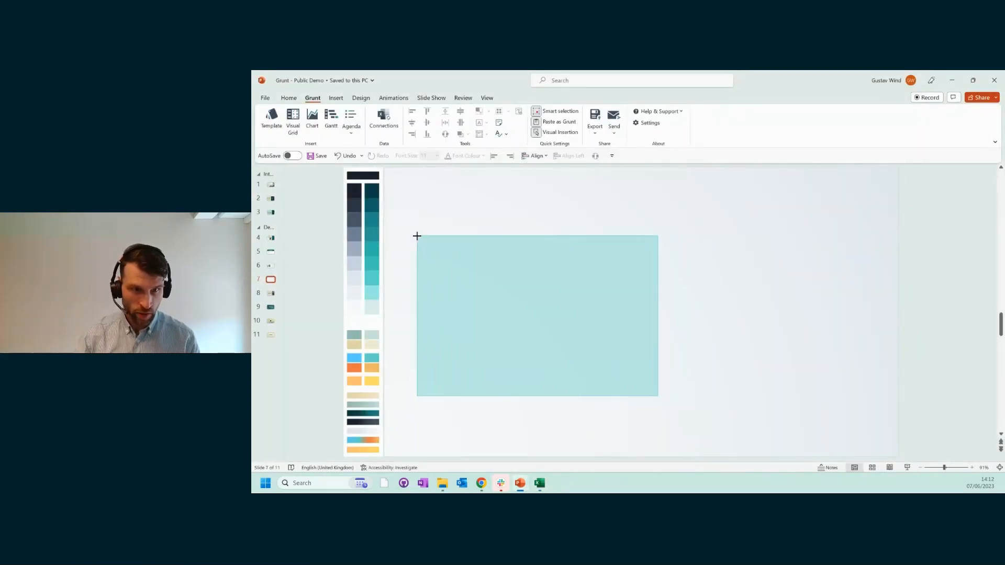
left_click(430, 245)
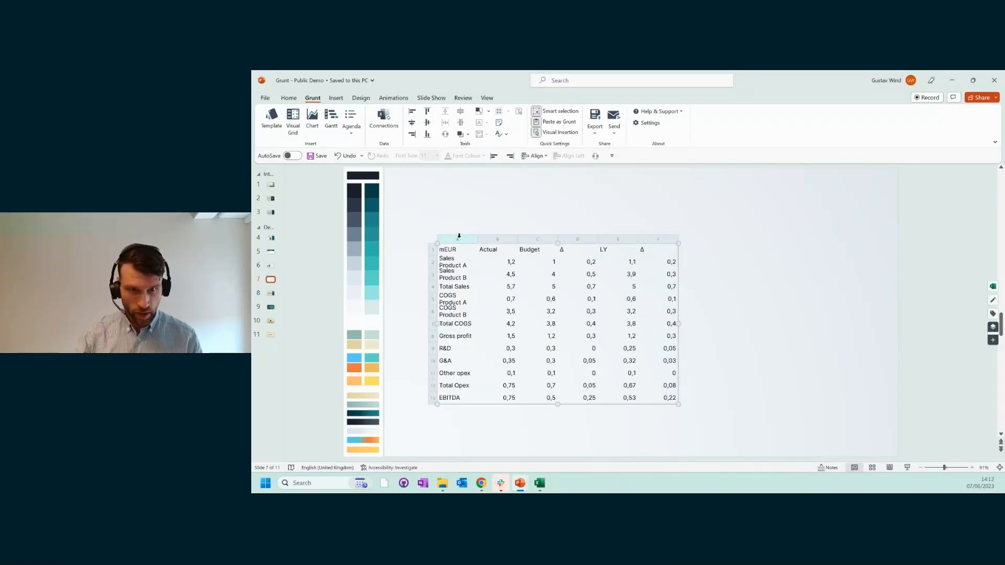
double_click(459, 236)
double_click(432, 249)
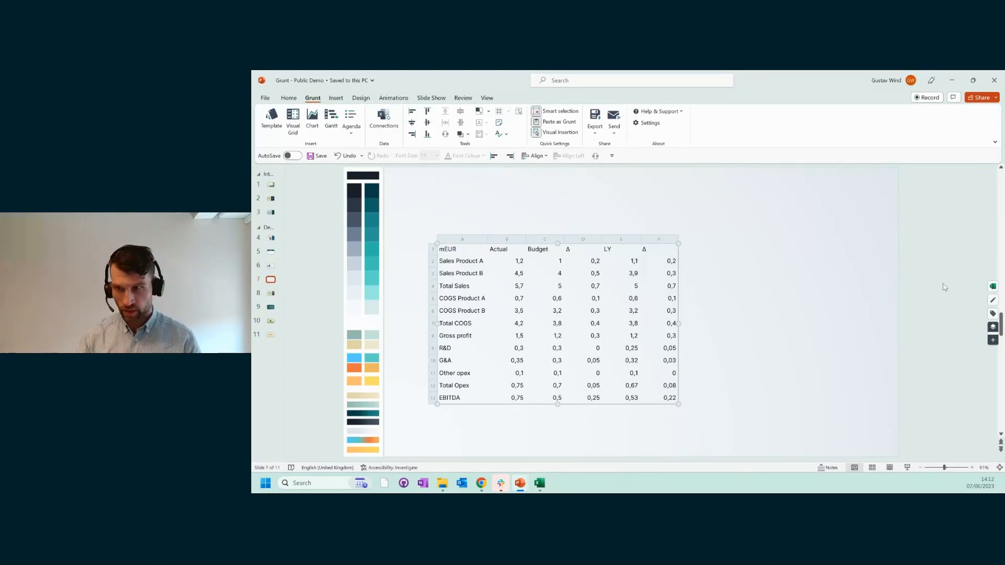
Open the grid's Excel connection details, set cell F3 on the Fin. Table sheet to 0.1 and return to PowerPoint
left_click(993, 288)
left_click_drag(944, 292, 791, 199)
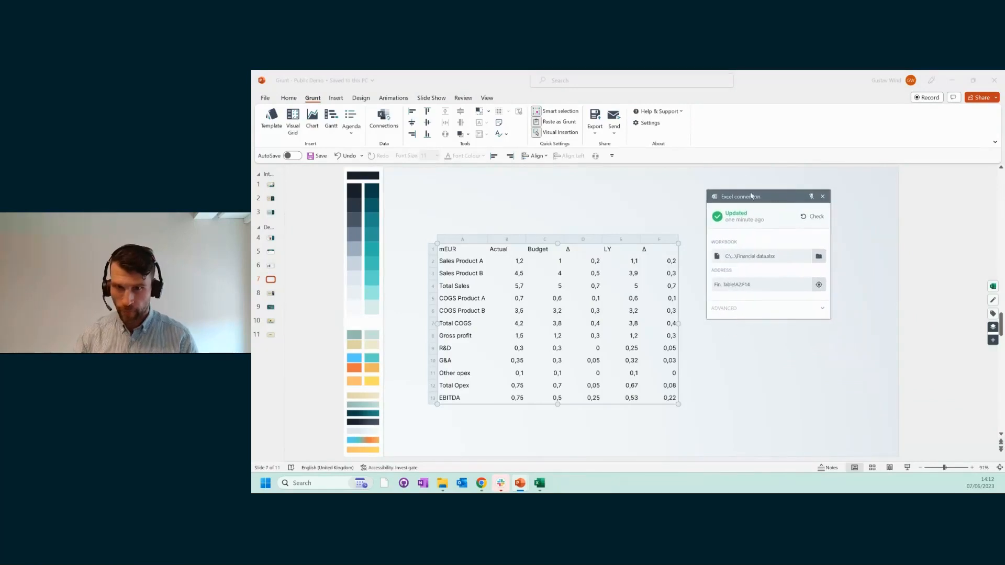
left_click(756, 223)
left_click(518, 213)
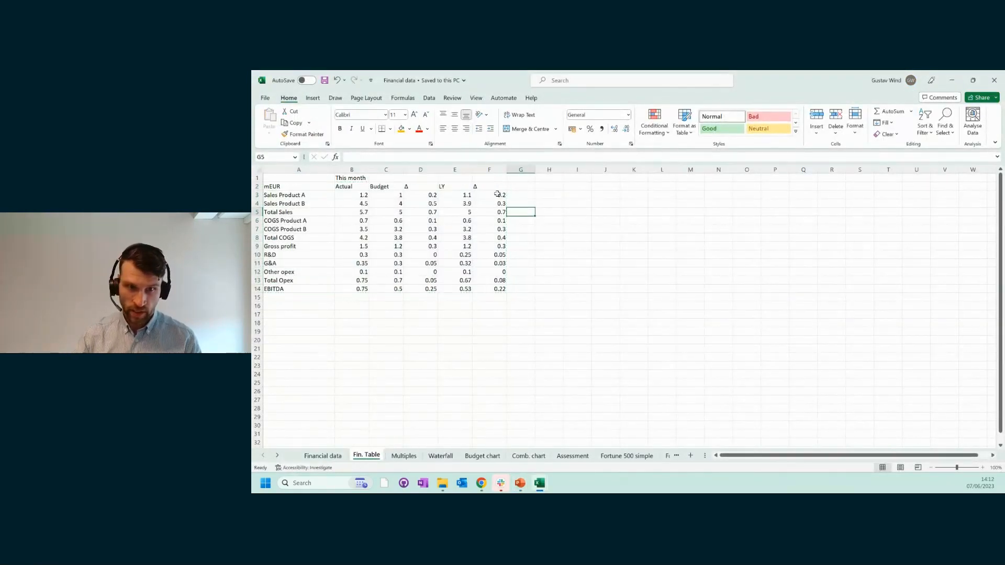
left_click(497, 194)
type("0.1")
key("Return")
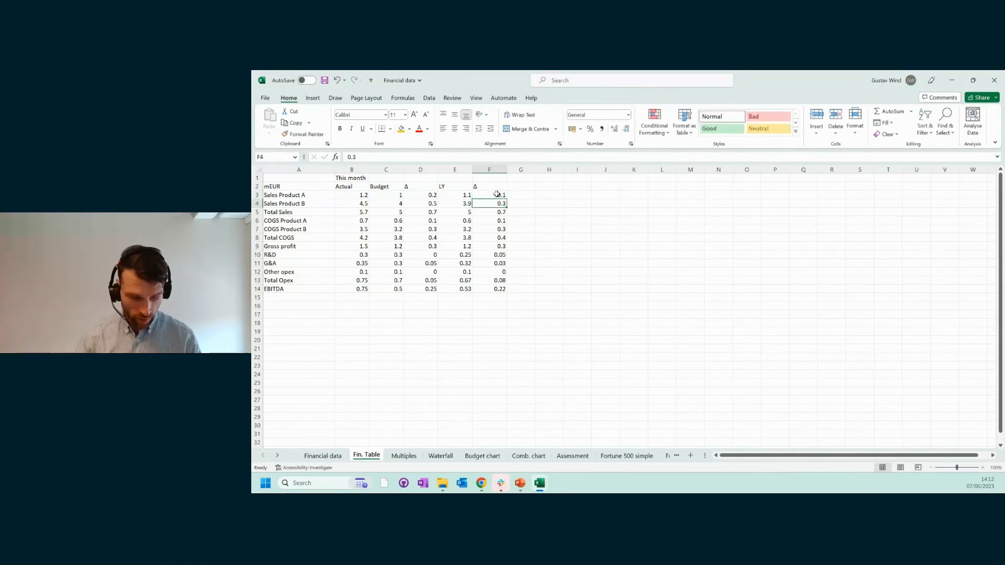
key("alt+Tab")
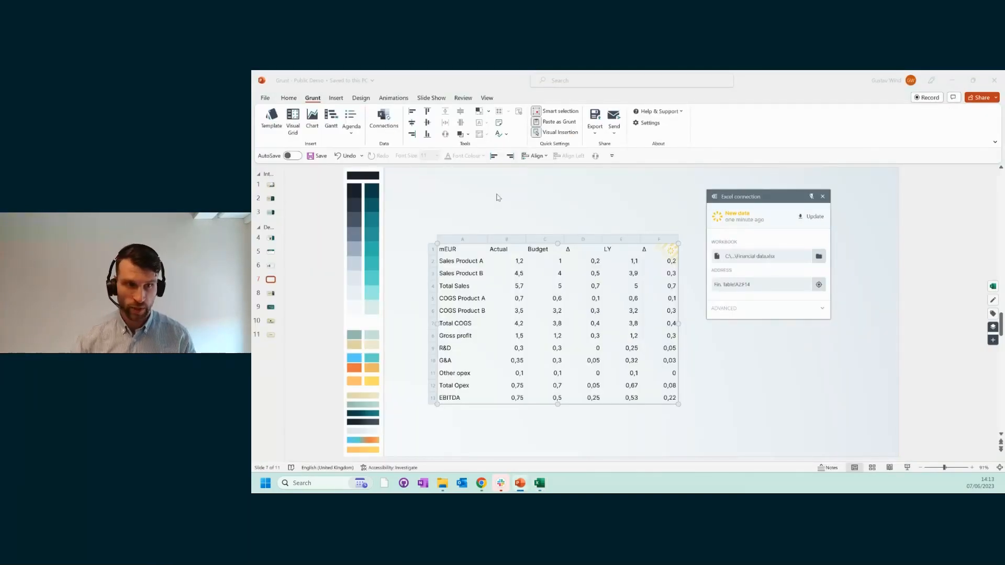
List the Grunts connected to Financial data.xlsx in the Connections overview, update them all and close the overview
left_click(390, 126)
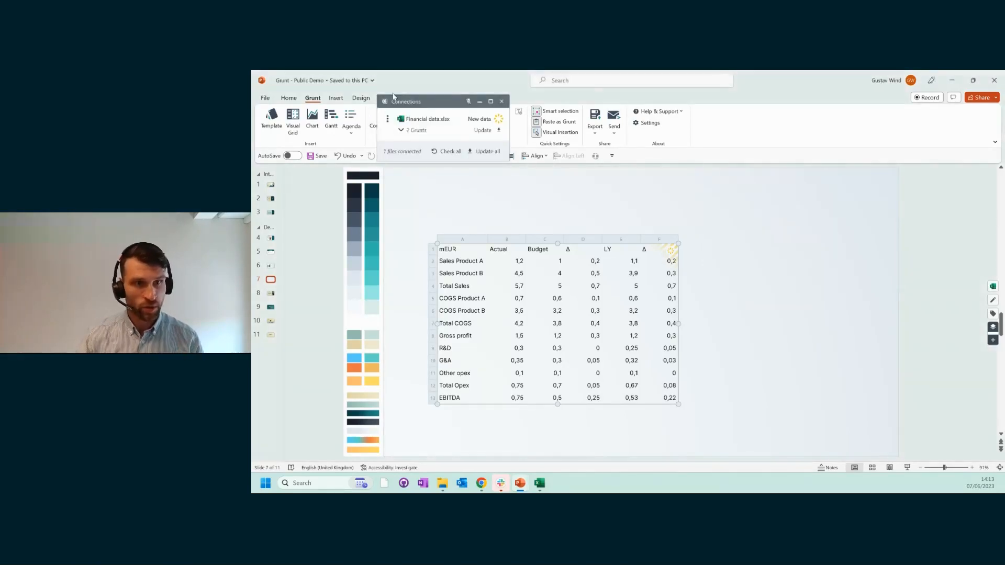
left_click_drag(394, 95, 402, 164)
left_click(422, 198)
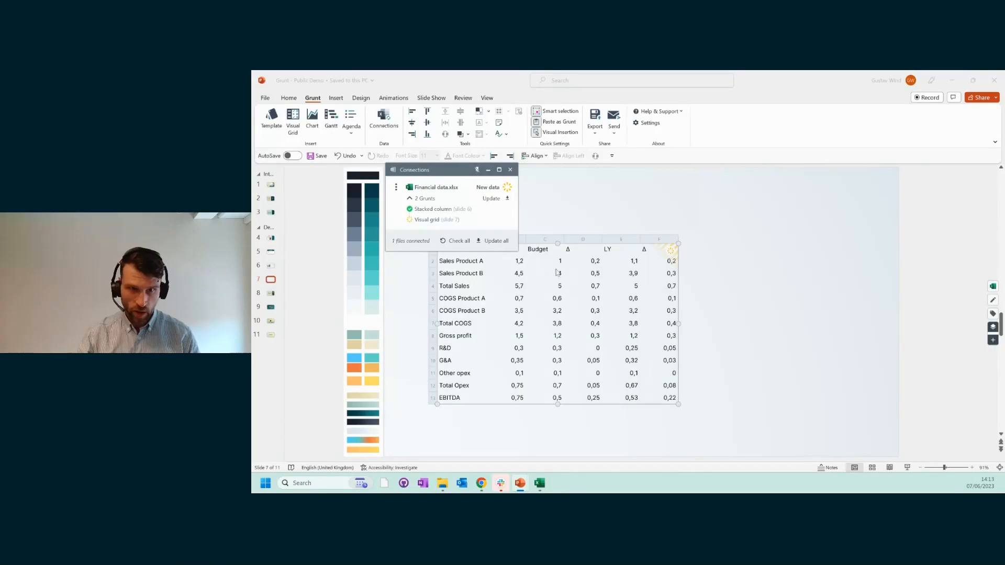
left_click(495, 241)
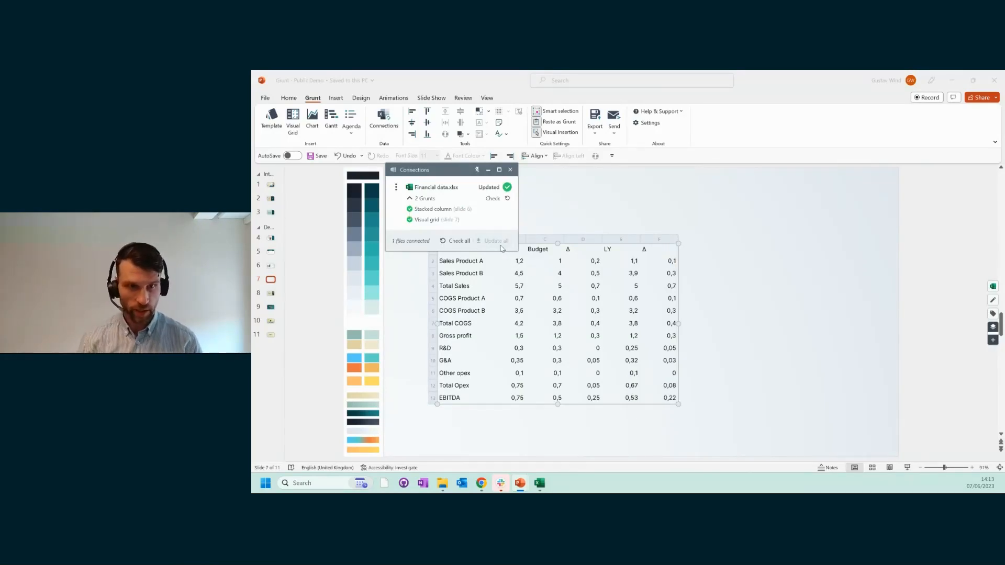
left_click(510, 170)
left_click(752, 344)
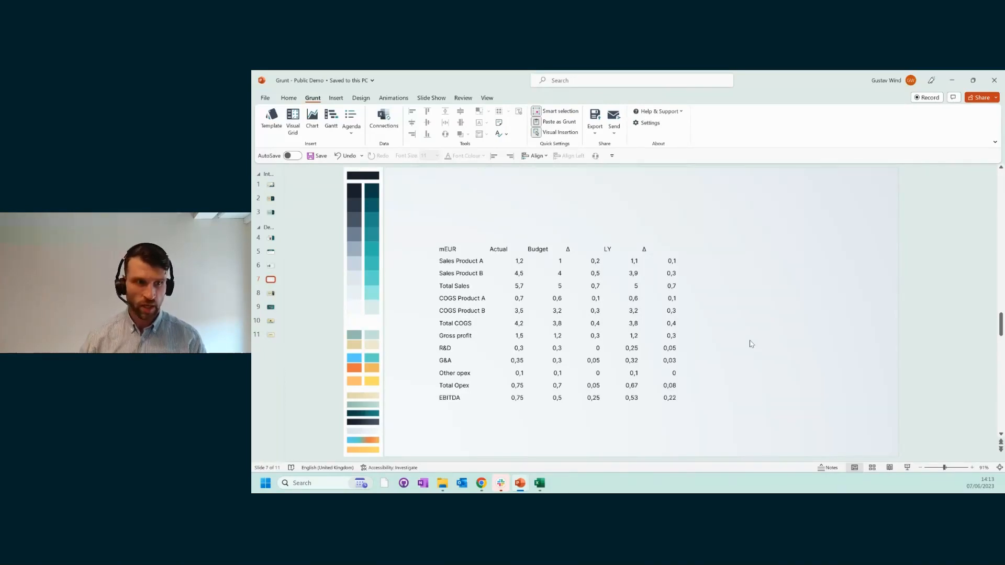
left_click(271, 266)
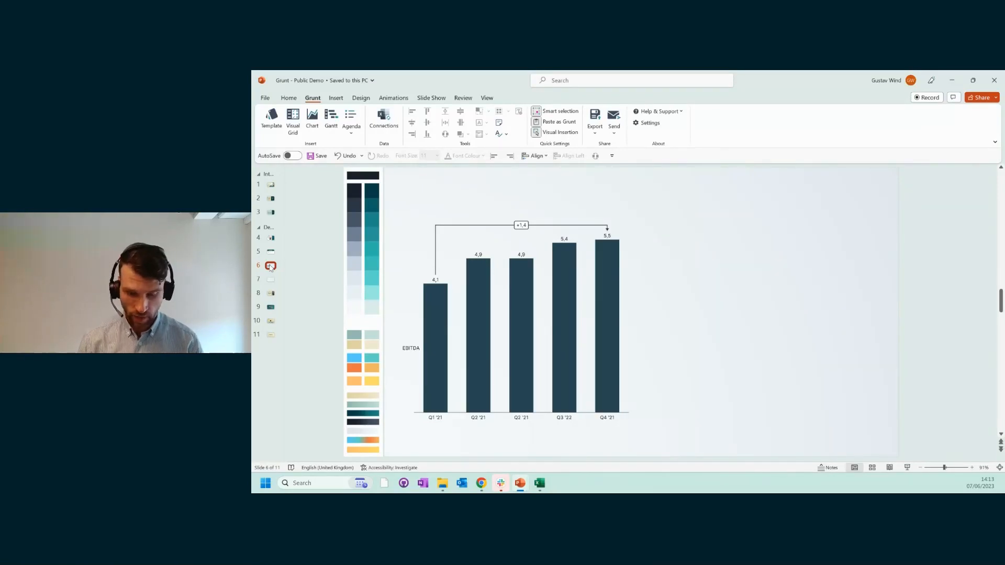
key("Down")
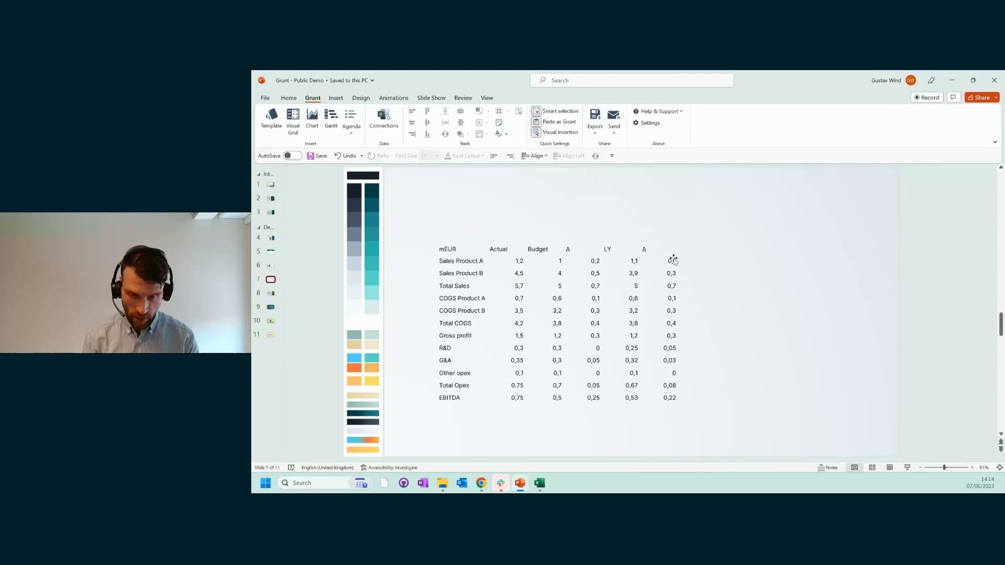
Make the header, Total Sales, Total COGS and Total Opex rows bold with a Font (character style) rule
double_click(674, 260)
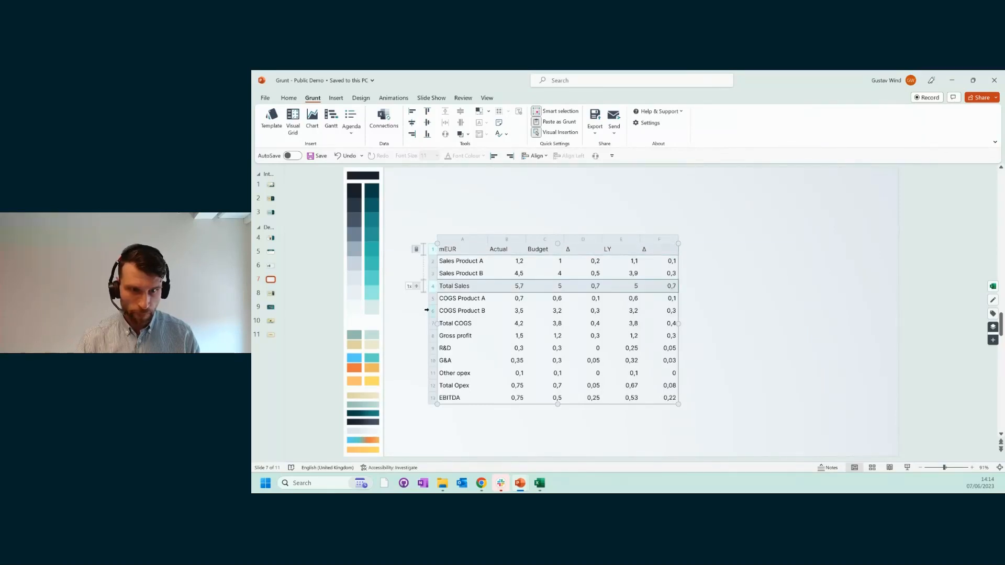
left_click(430, 324)
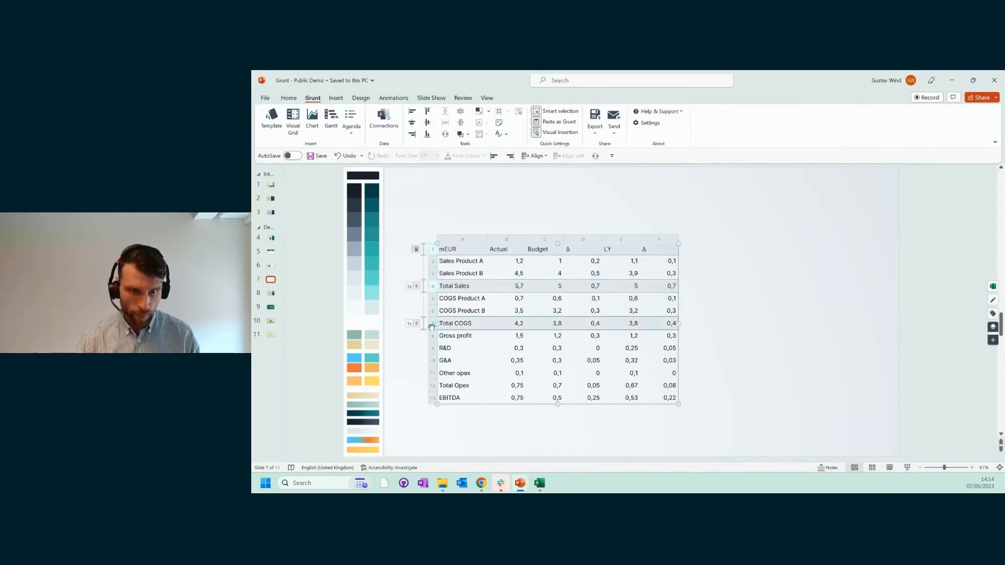
left_click(431, 386)
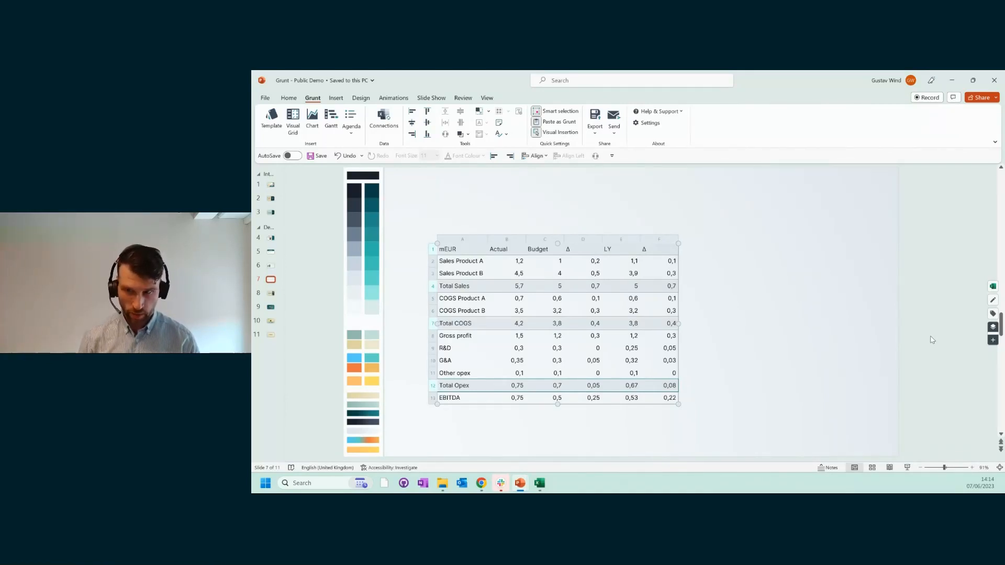
left_click(993, 341)
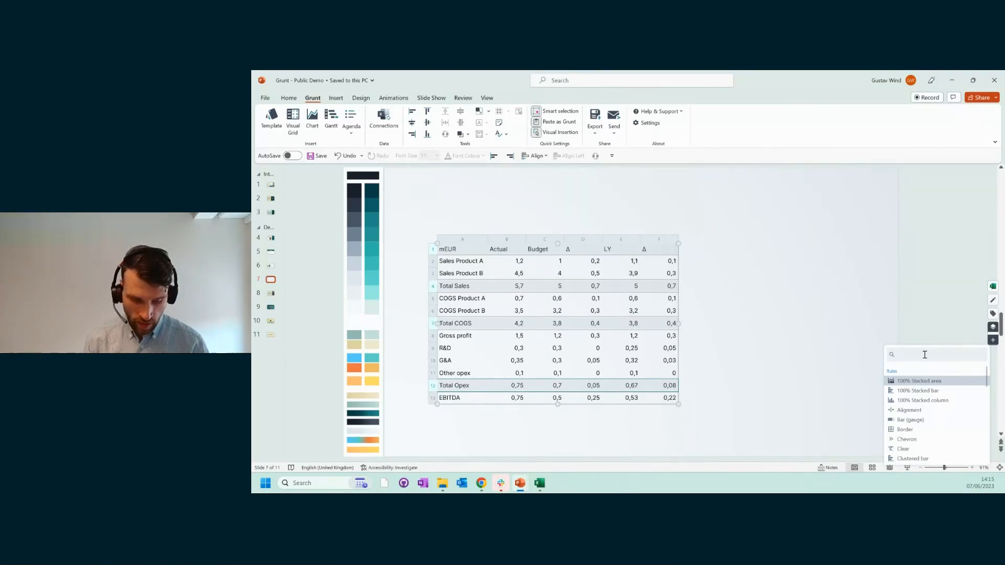
type("bold")
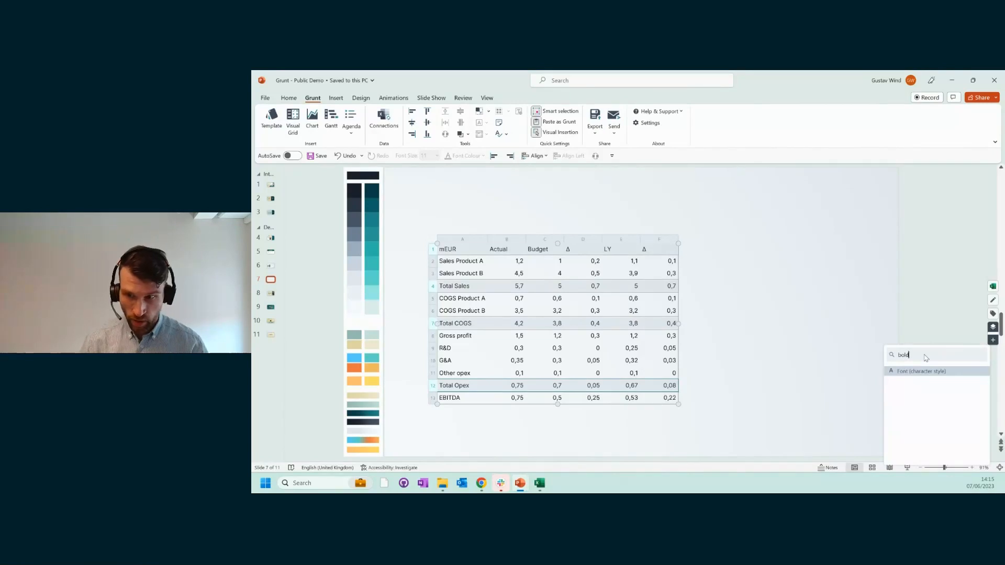
left_click(906, 375)
left_click_drag(910, 318, 720, 187)
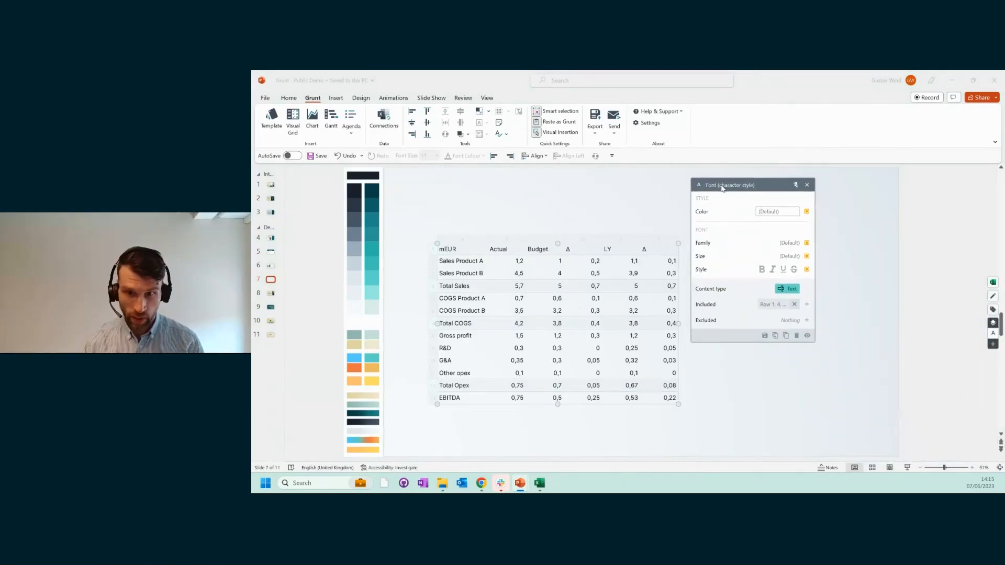
left_click(762, 270)
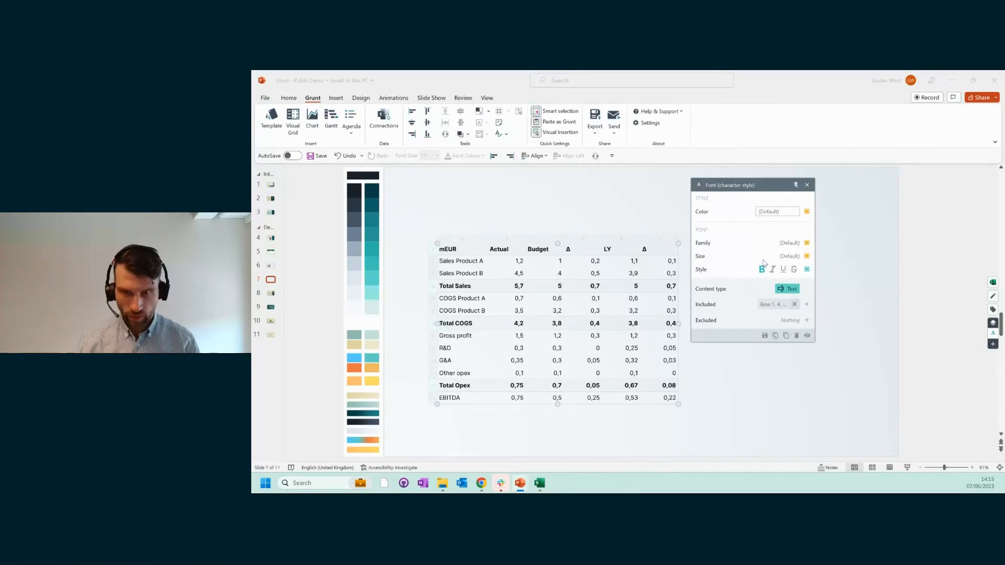
left_click(807, 185)
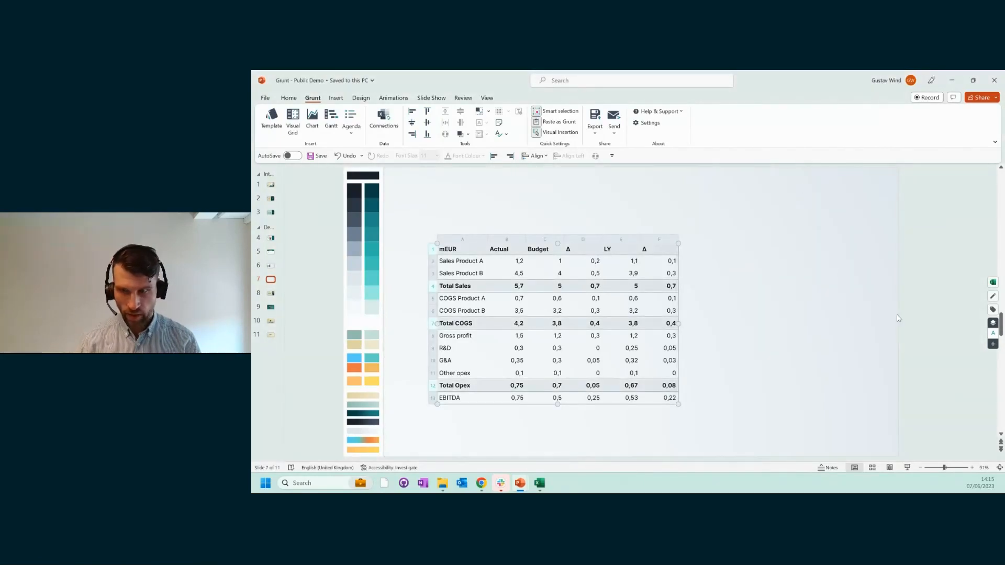
Add a Border rule to the header and three total rows, keeping only the bottom line and colouring it dark teal
left_click(993, 344)
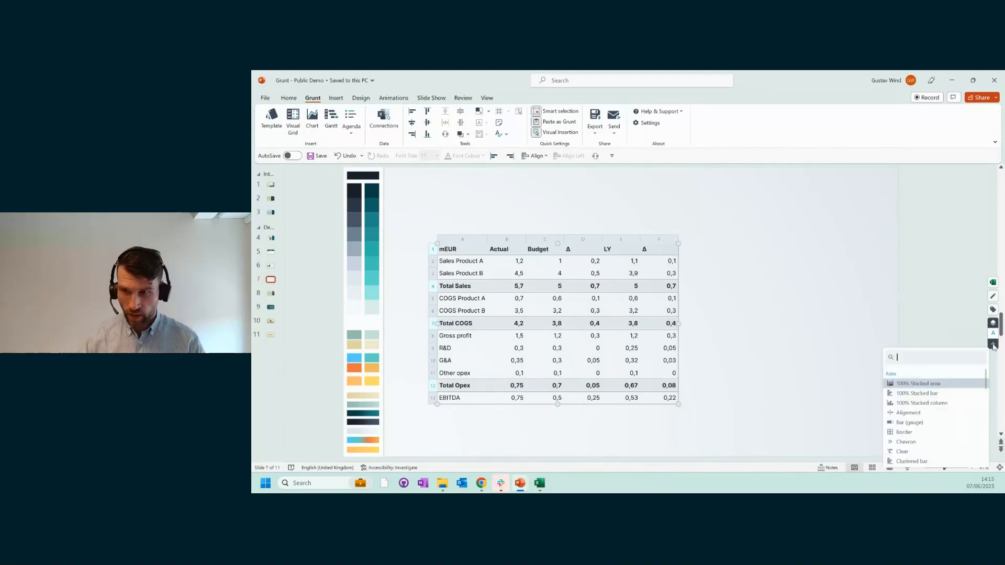
type("bord")
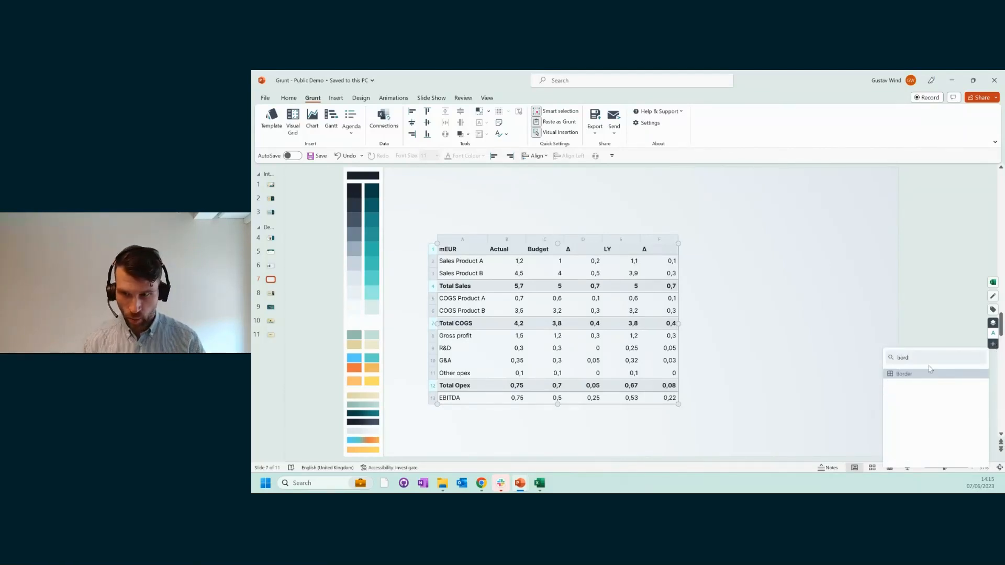
left_click(905, 374)
left_click_drag(920, 294, 788, 197)
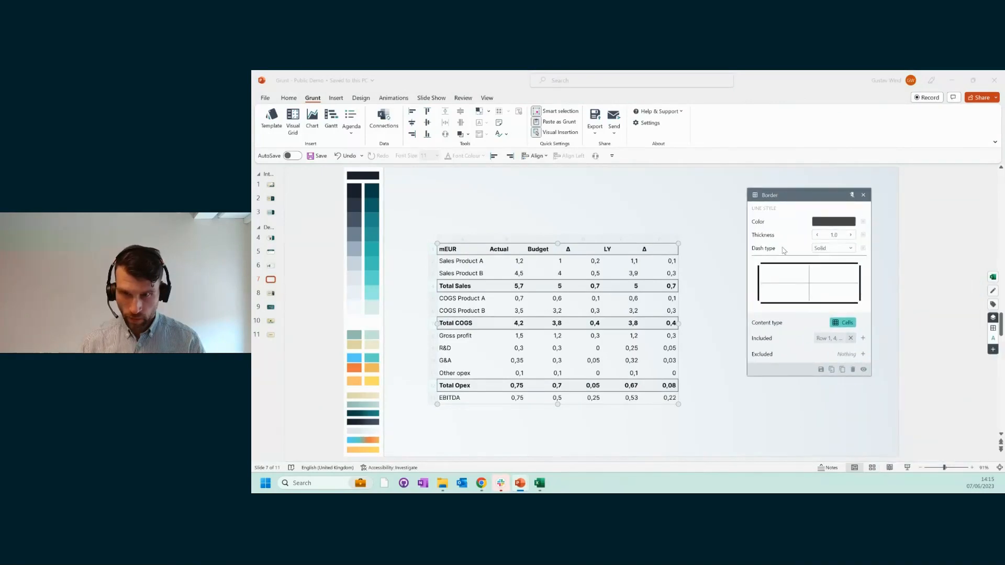
left_click(758, 278)
left_click(860, 275)
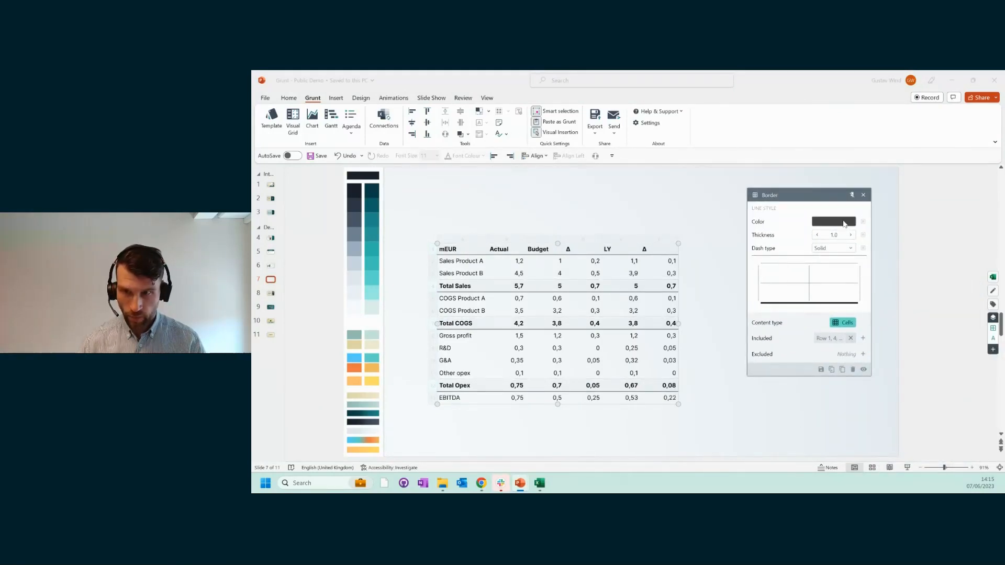
left_click(845, 224)
left_click(843, 246)
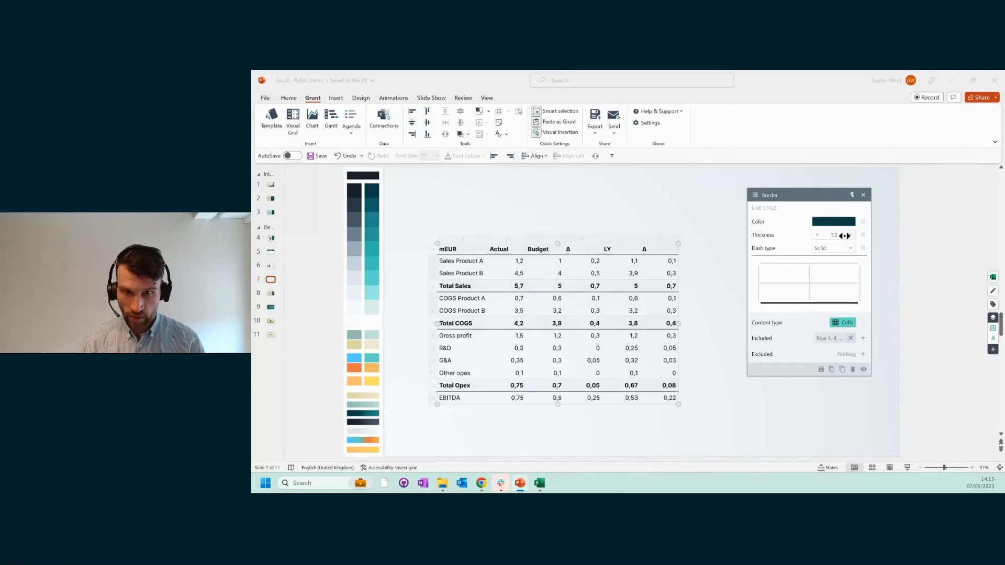
left_click(863, 195)
left_click(740, 309)
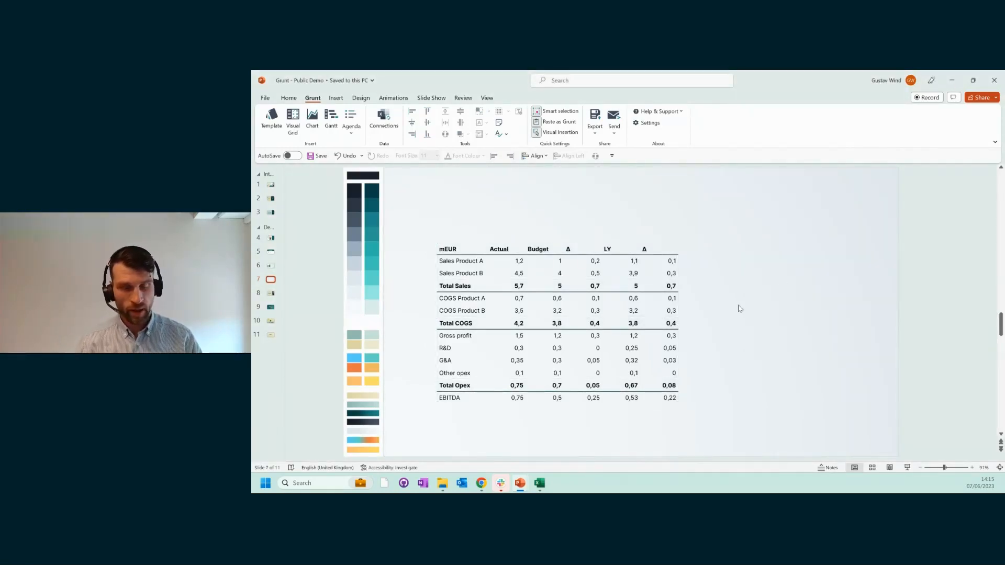
Add a Fill rule to the Actual column of the table and colour it a very pale blue-grey
left_click(609, 316)
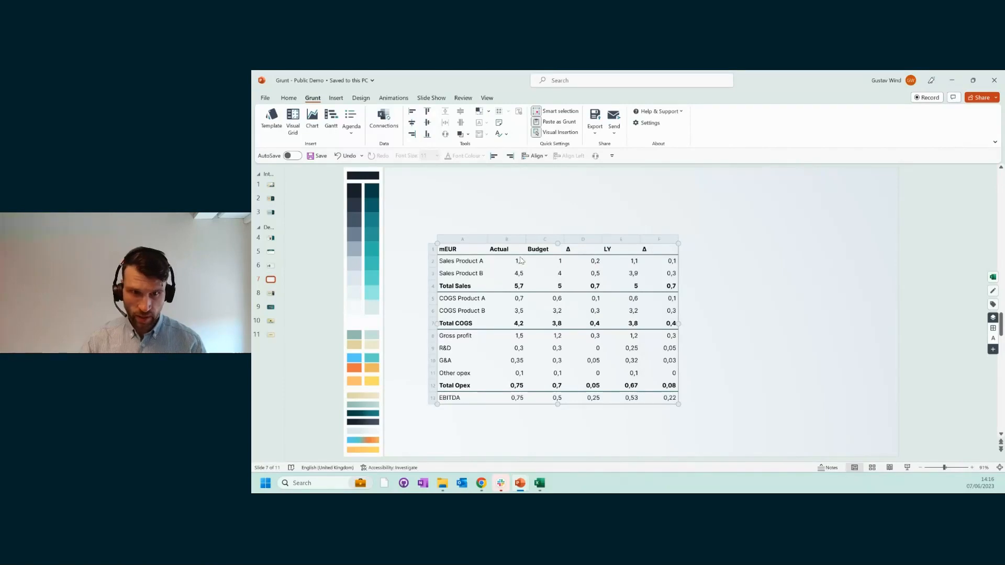
left_click(506, 239)
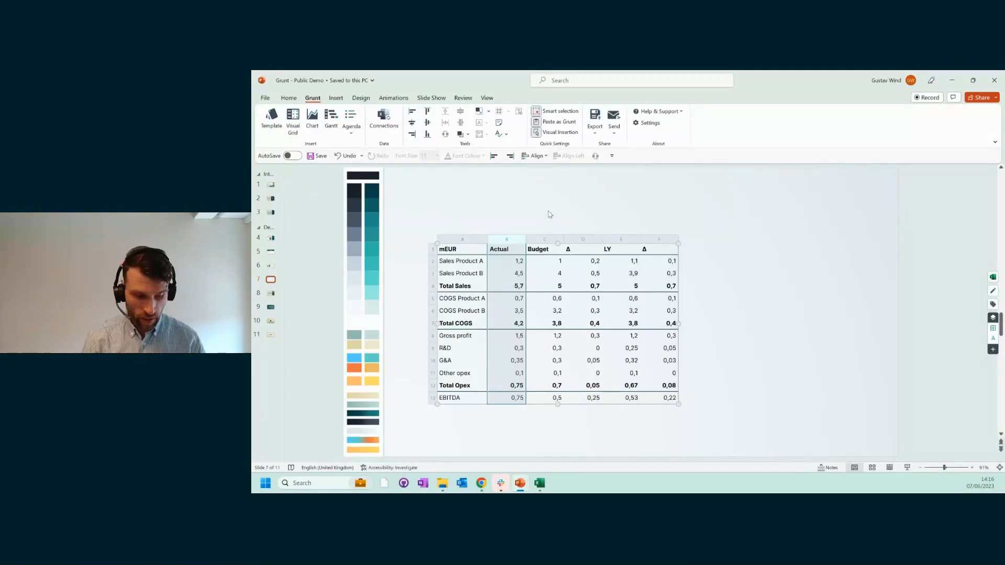
key("ctrl+space")
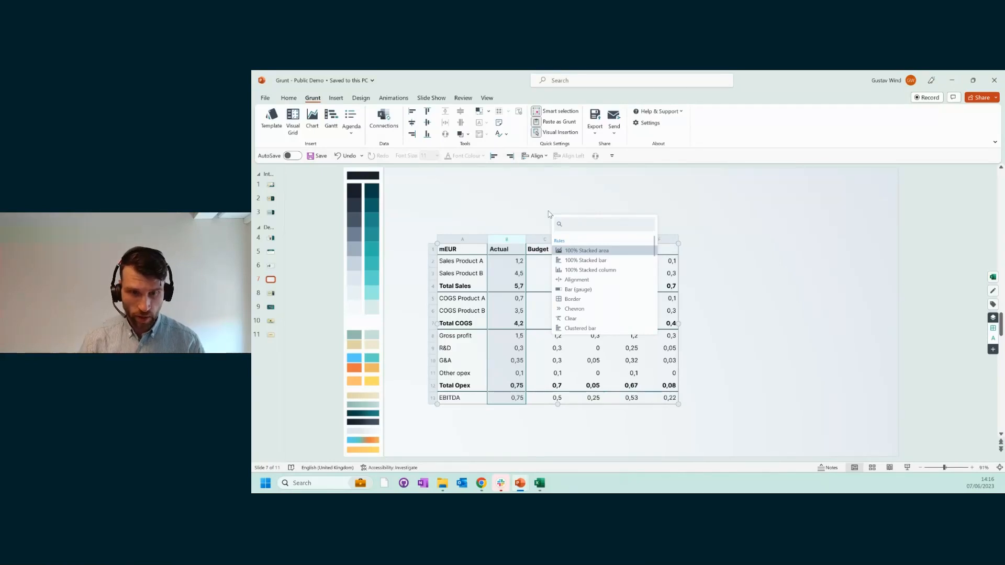
type("fil")
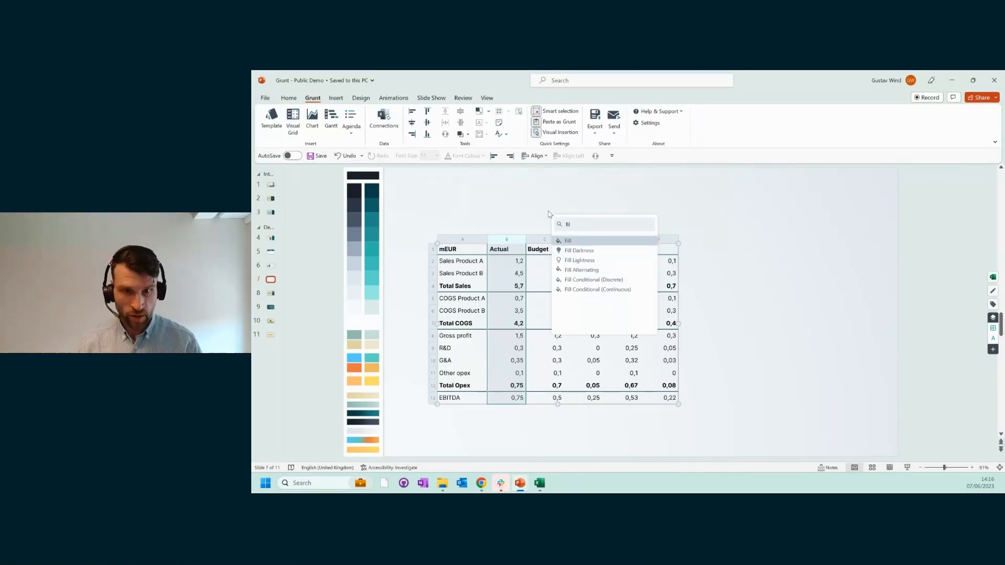
key("Return")
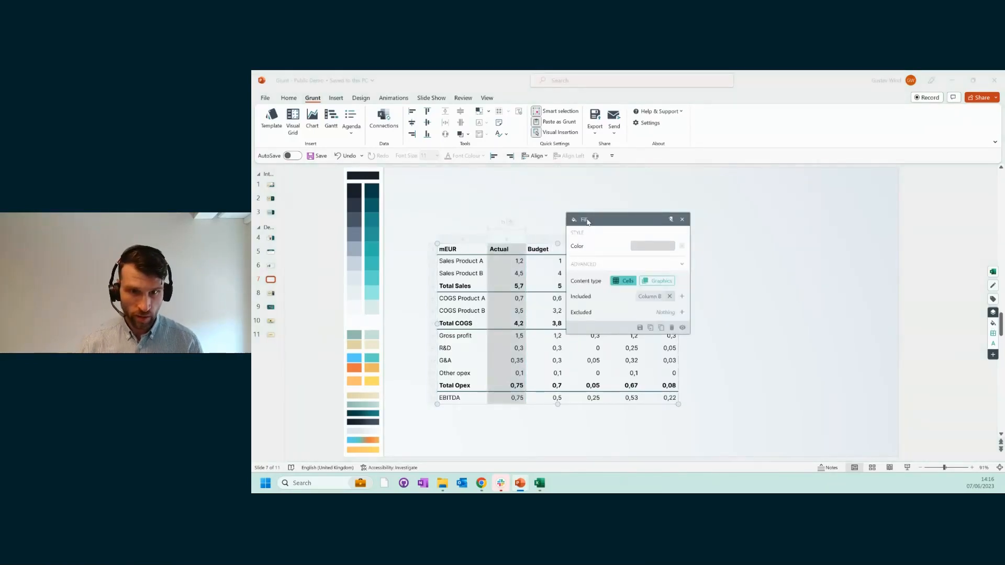
left_click_drag(588, 221, 745, 233)
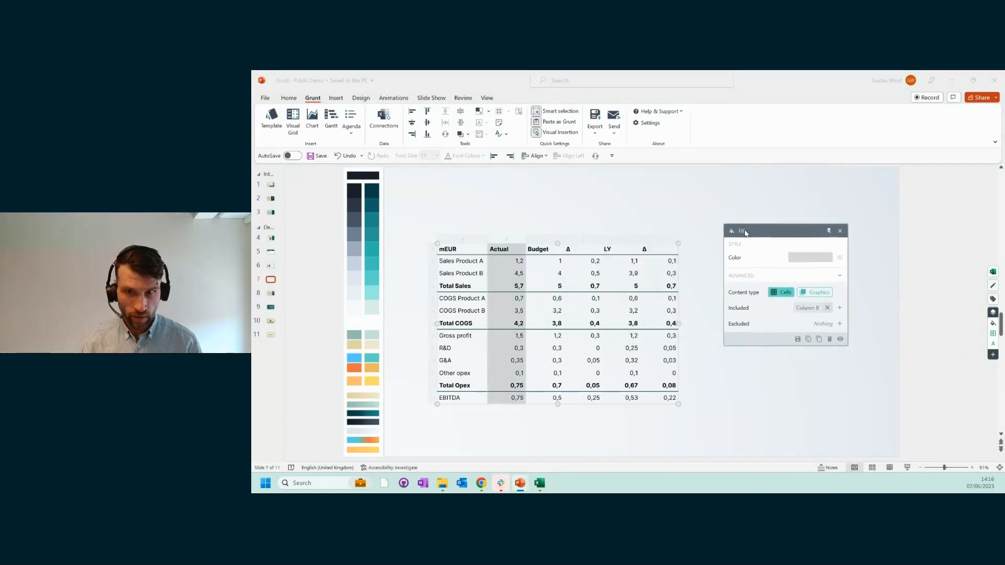
left_click(797, 261)
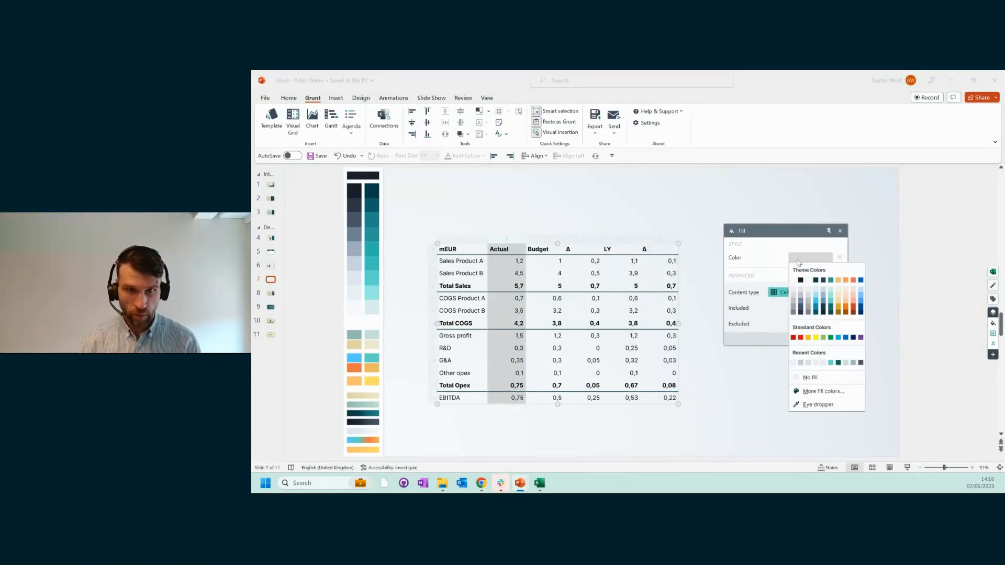
left_click(799, 376)
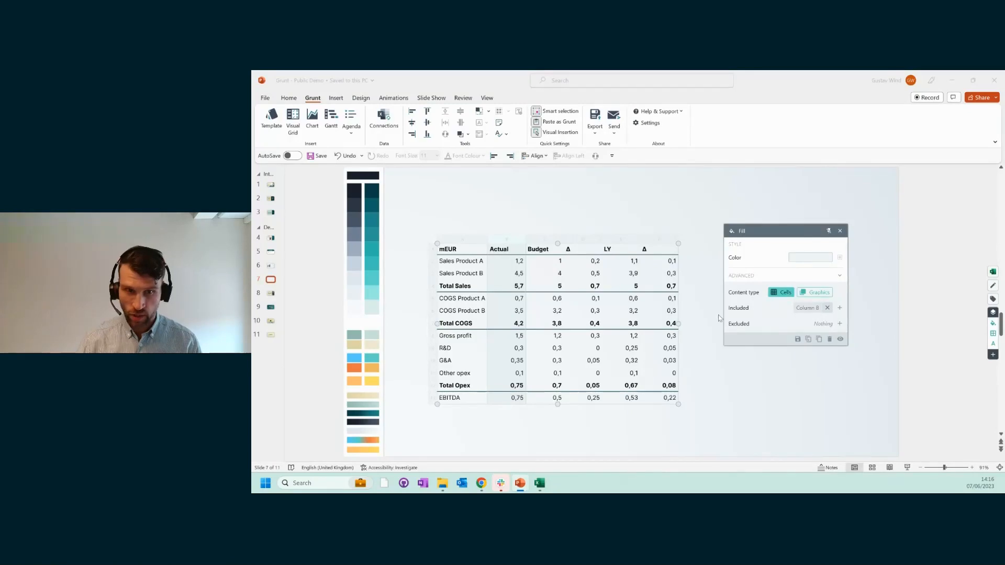
left_click(840, 231)
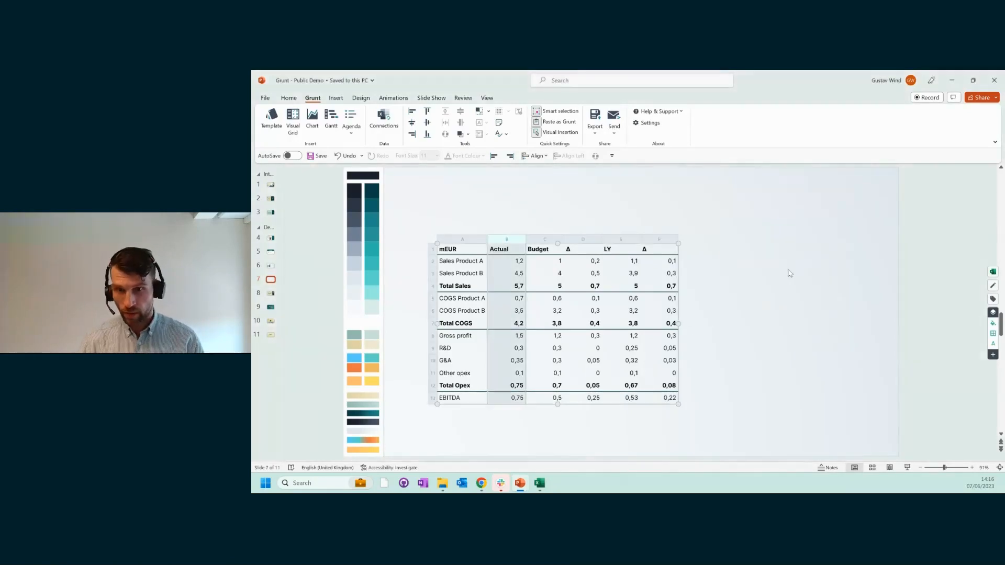
left_click(698, 297)
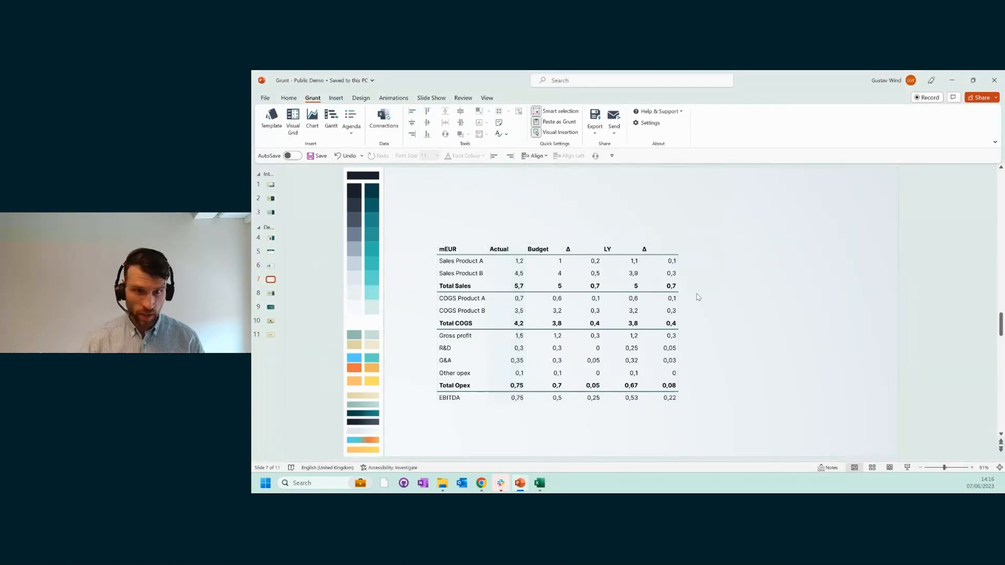
Add an Alignment rule that right-aligns the header row's text horizontally, excluding column A
left_click(635, 311)
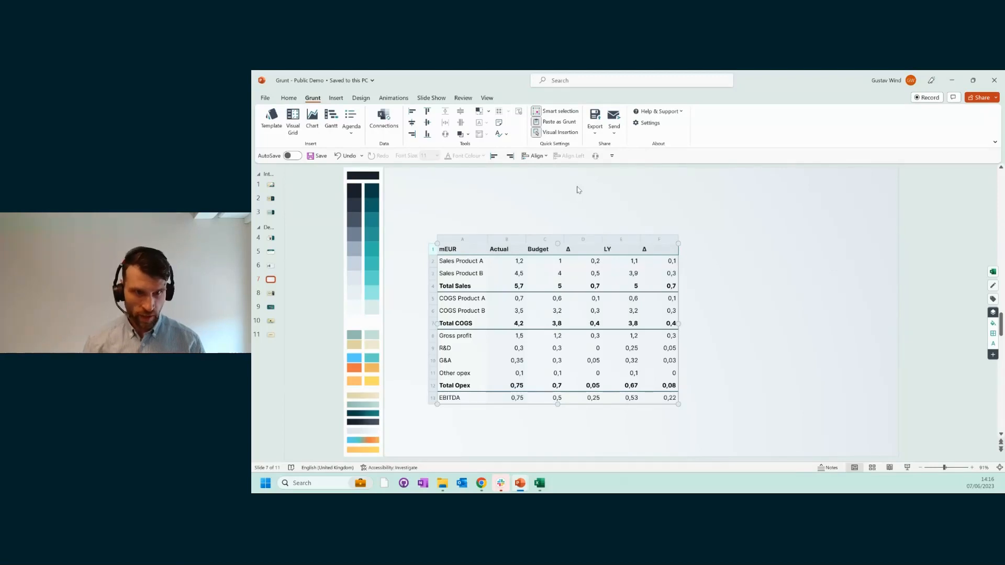
key("ctrl+space")
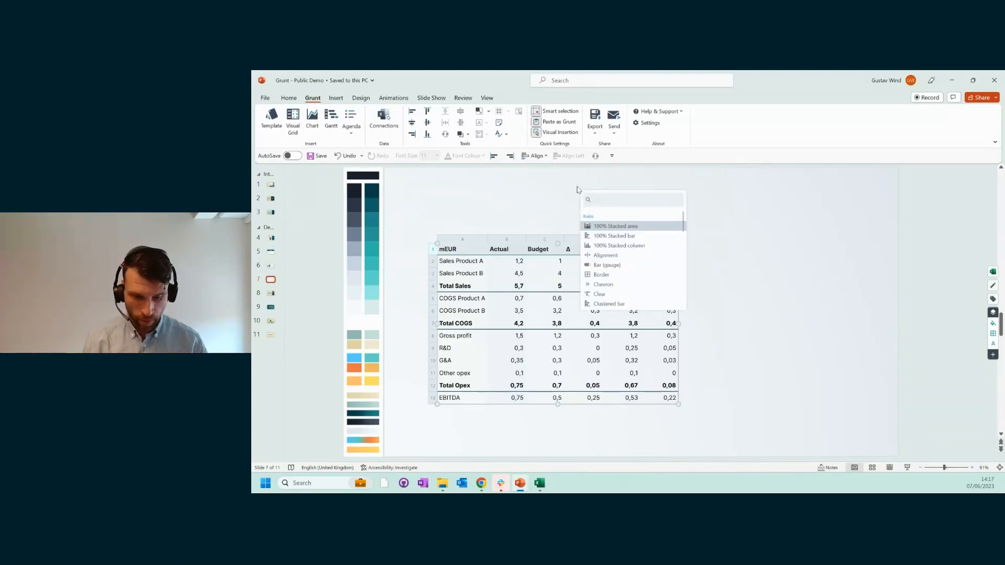
type("al")
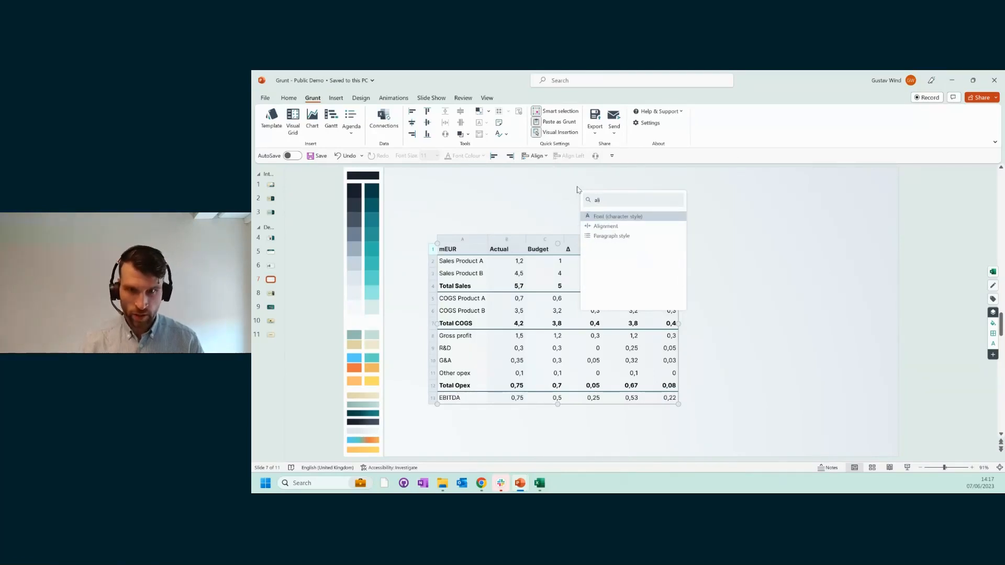
type("i")
left_click(620, 226)
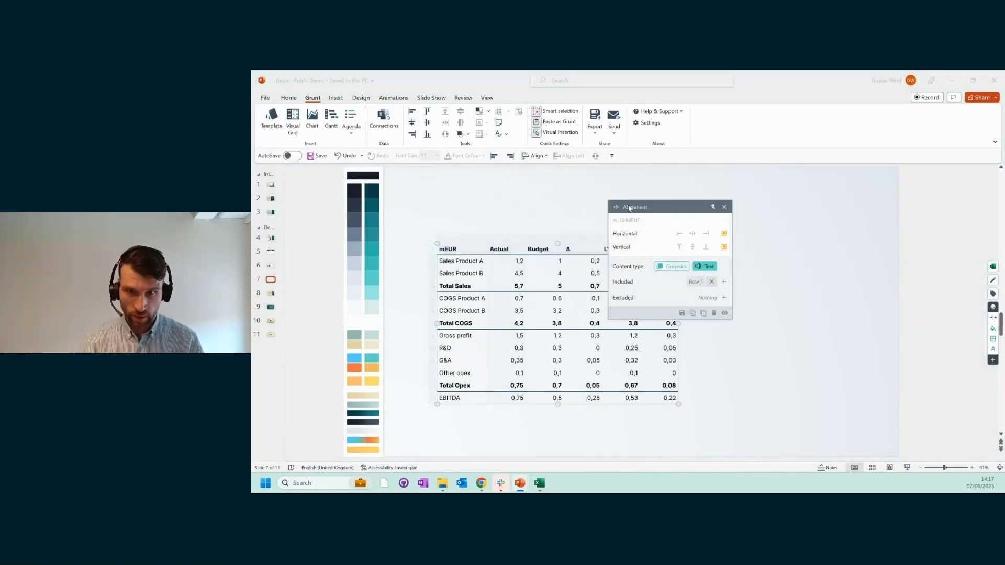
left_click_drag(630, 208, 737, 200)
left_click(814, 226)
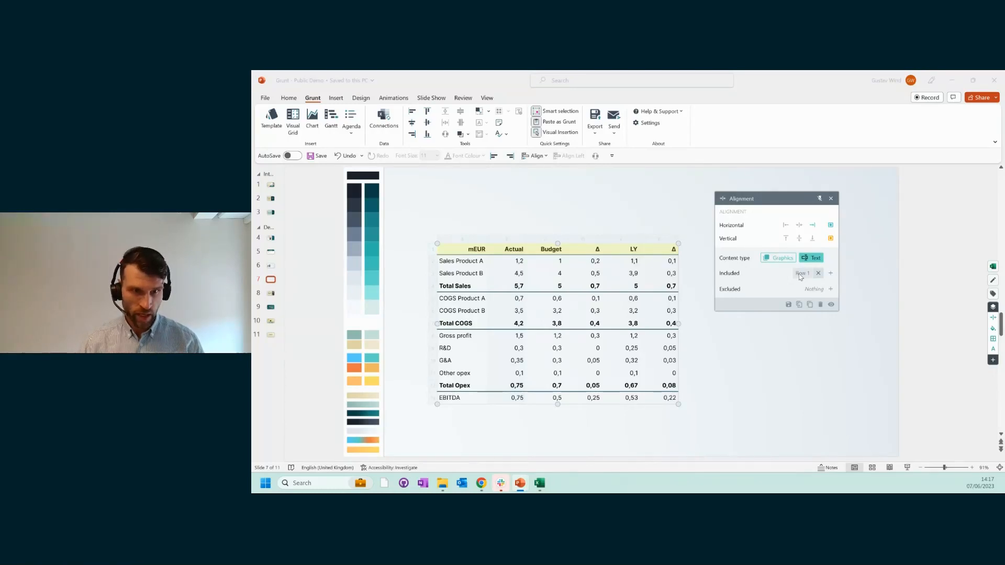
left_click(829, 290)
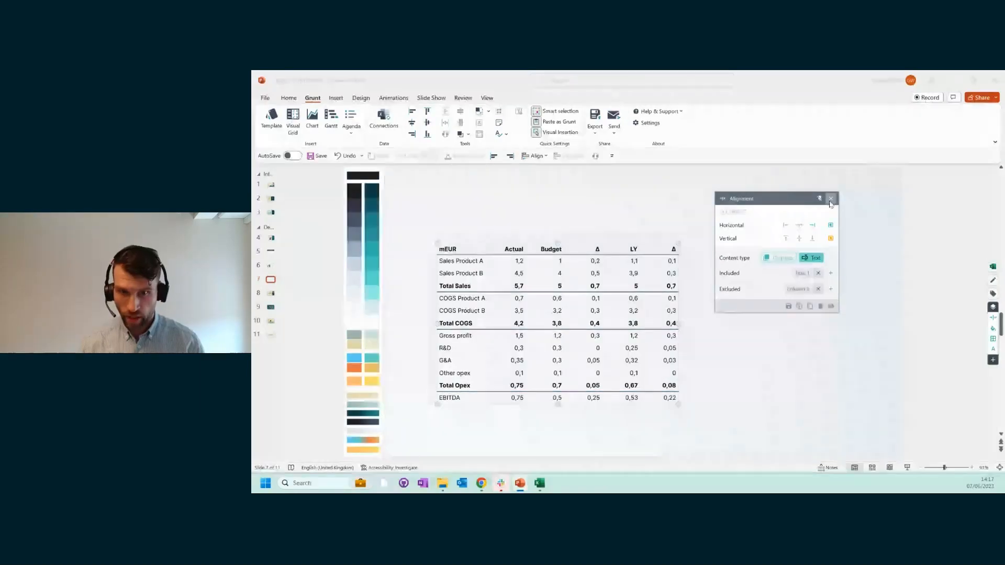
left_click(830, 199)
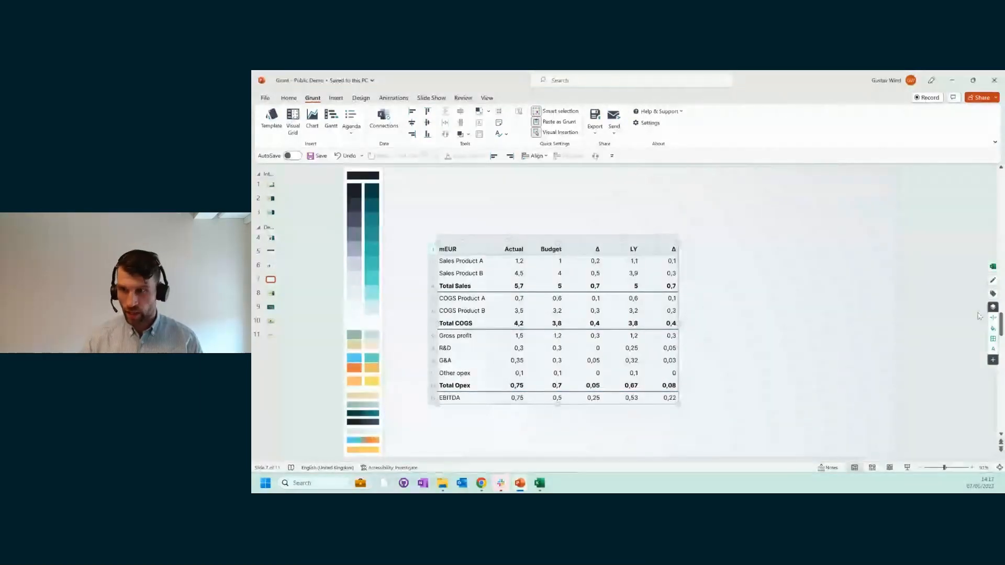
left_click(718, 297)
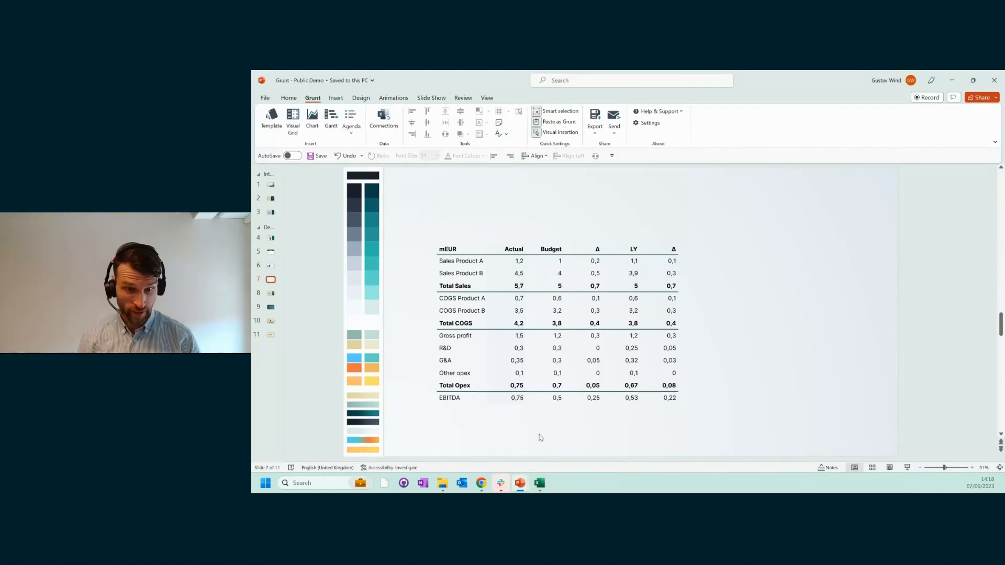
Switch to the Grunt - Public demo presentation and review its slides from the title to the Business unit 1 income statement
mouse_move(526, 486)
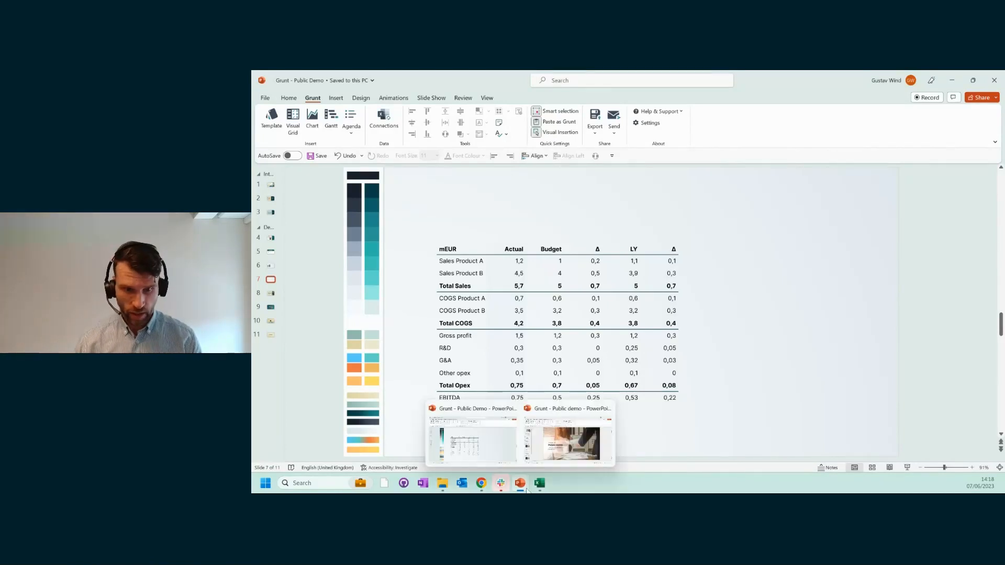
left_click(558, 446)
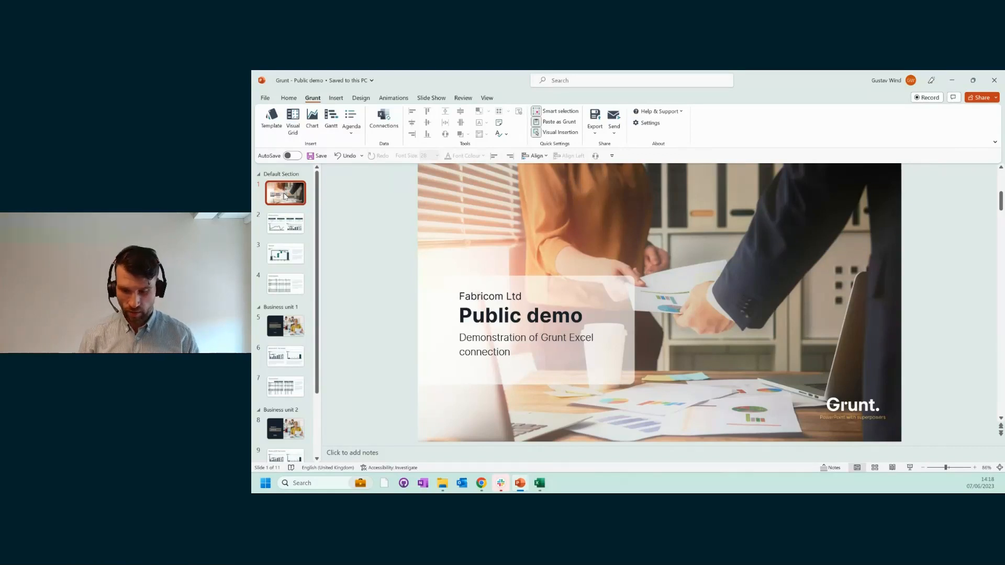
key("Down")
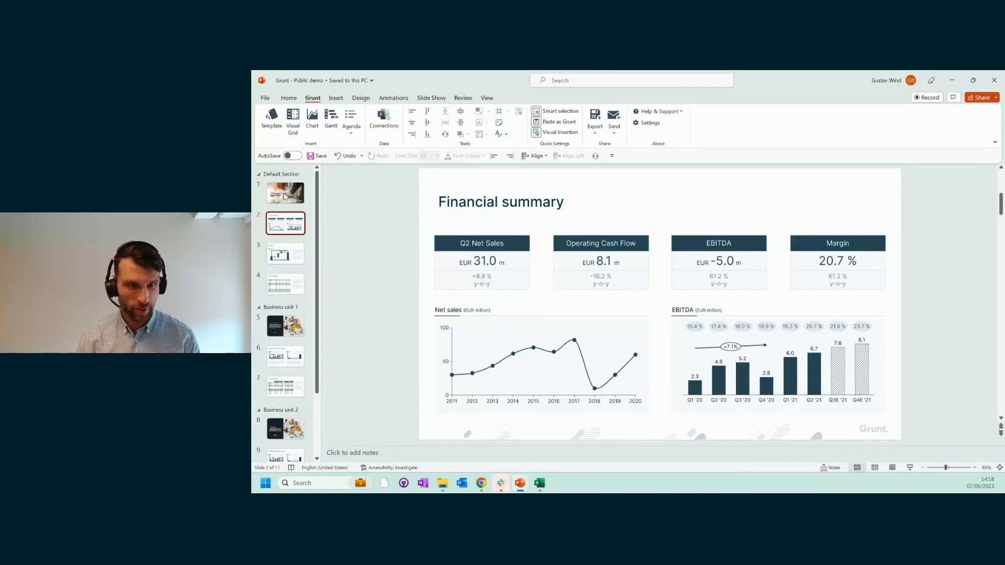
key("Down")
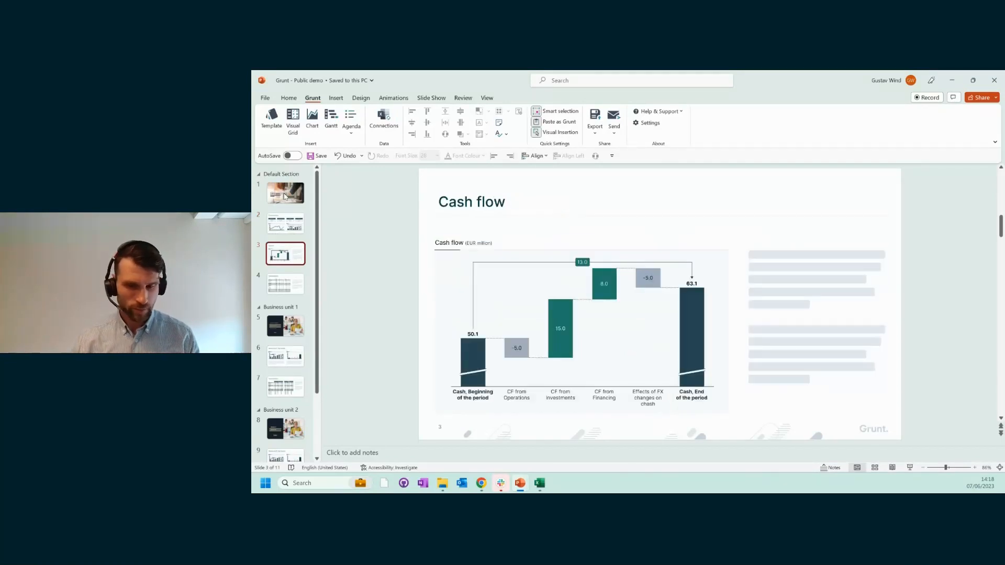
key("Down")
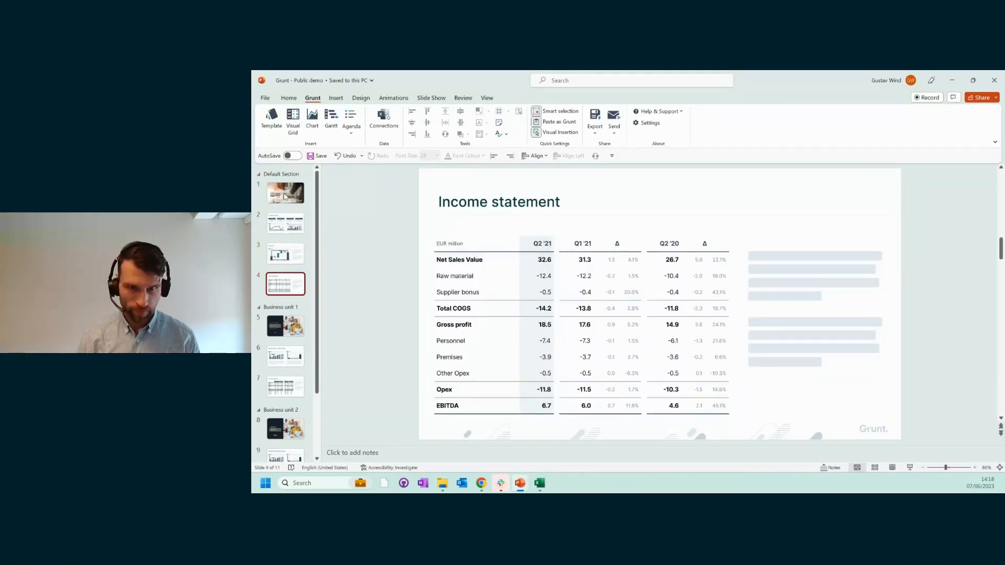
key("Down")
key("Down")
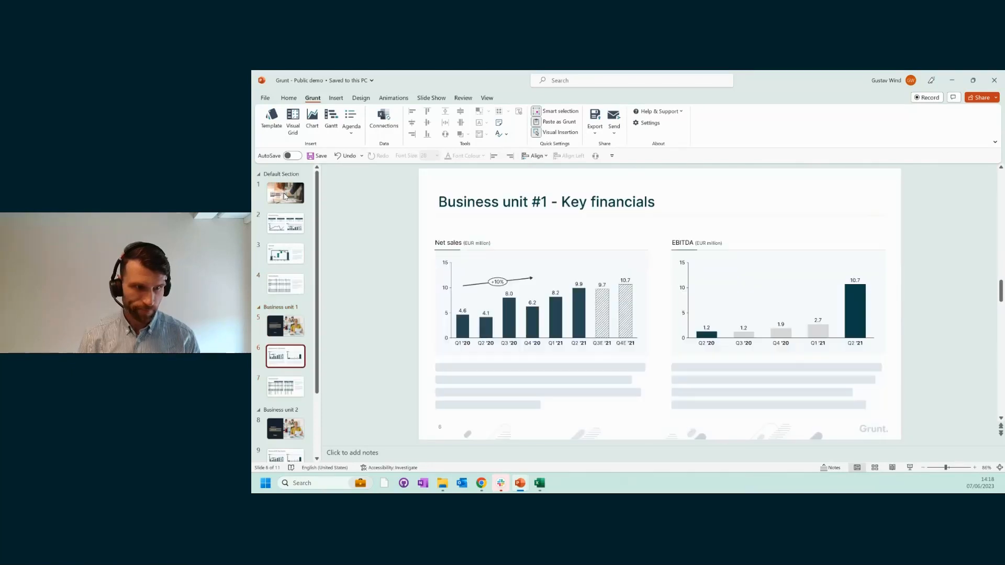
key("Down")
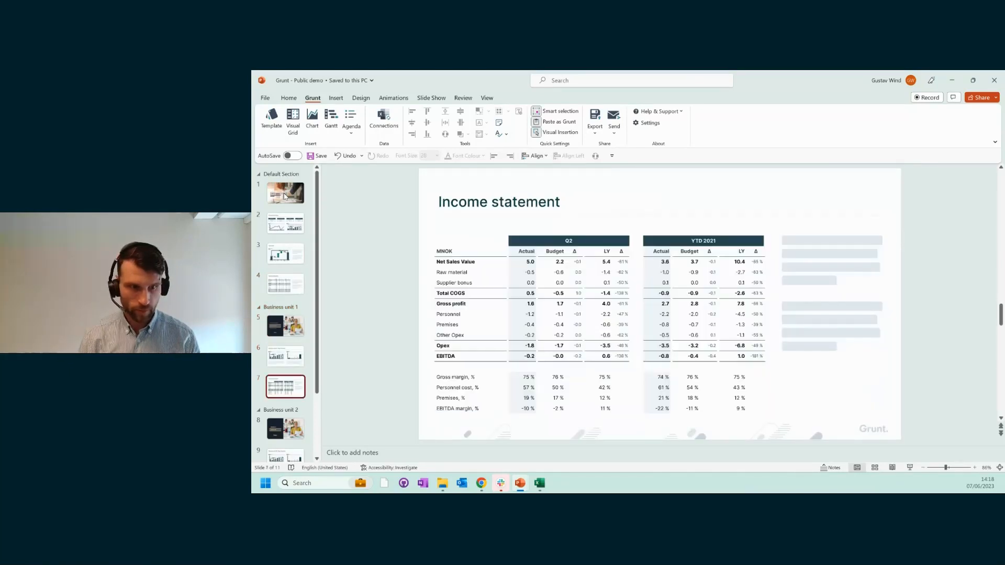
Go to the Financial summary slide and list all Grunts connected to Financial data v.1.xlsx in the Connections overview
left_click(285, 222)
left_click(392, 124)
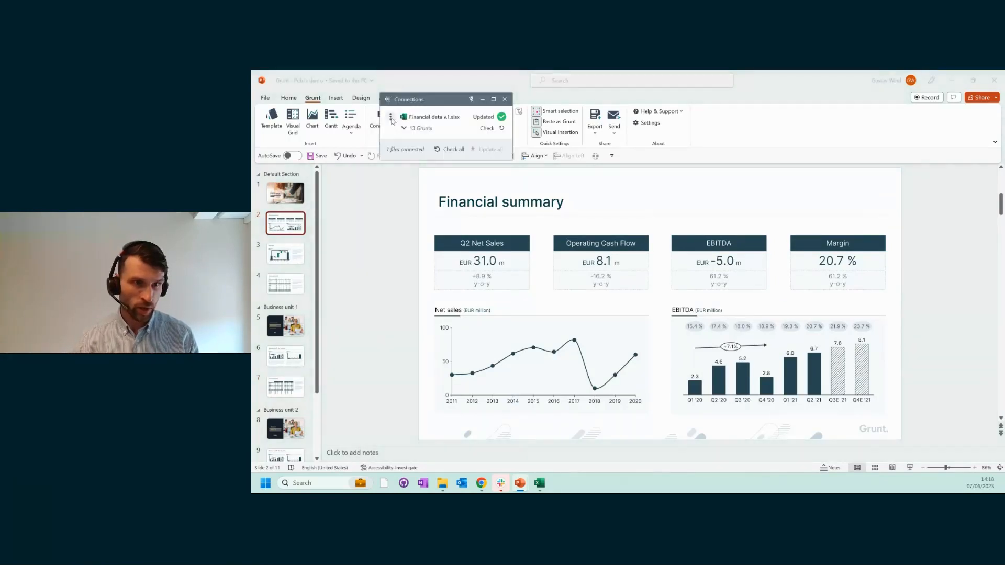
left_click_drag(404, 102, 349, 176)
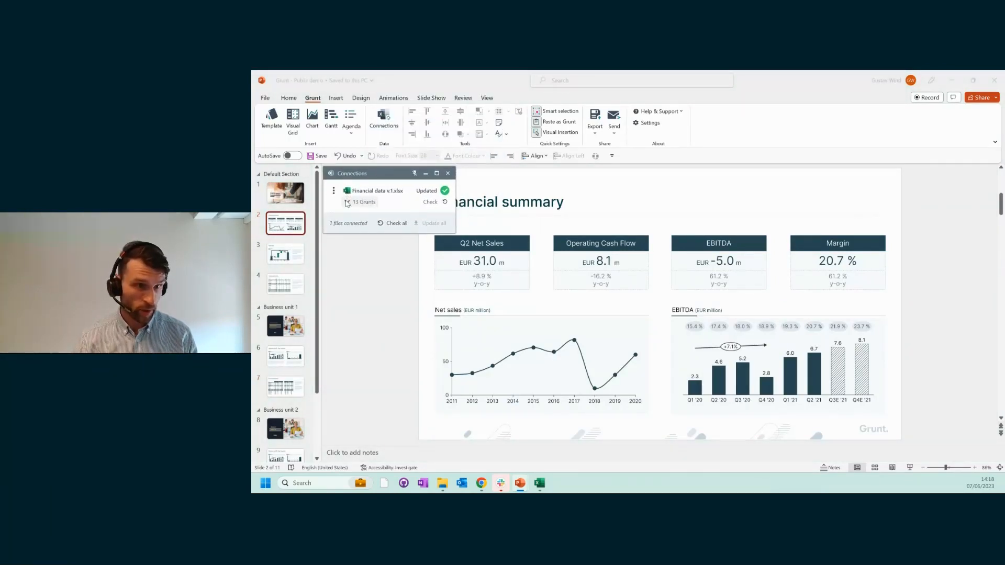
left_click(346, 203)
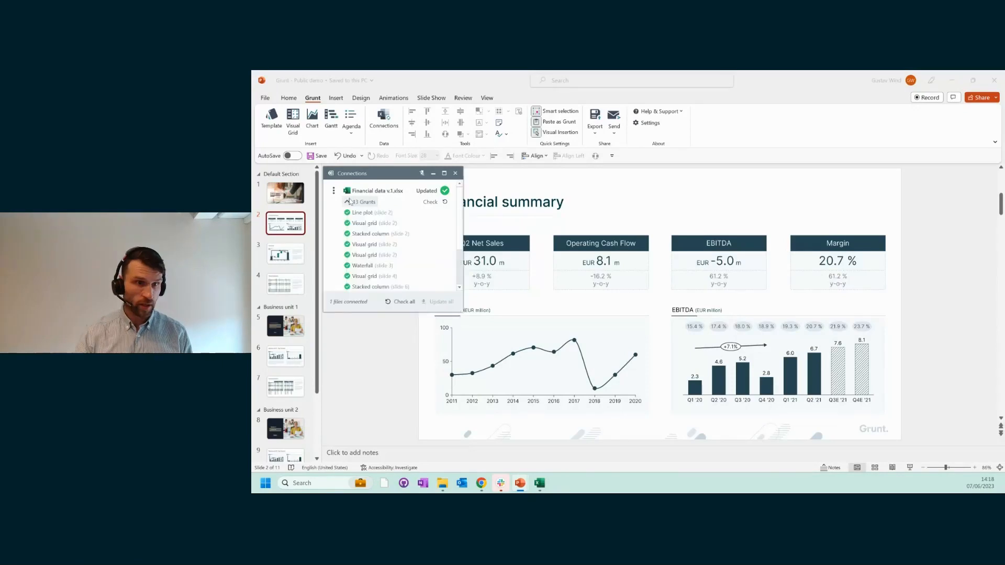
scroll(353, 217, "down", 2)
scroll(355, 223, "down", 2)
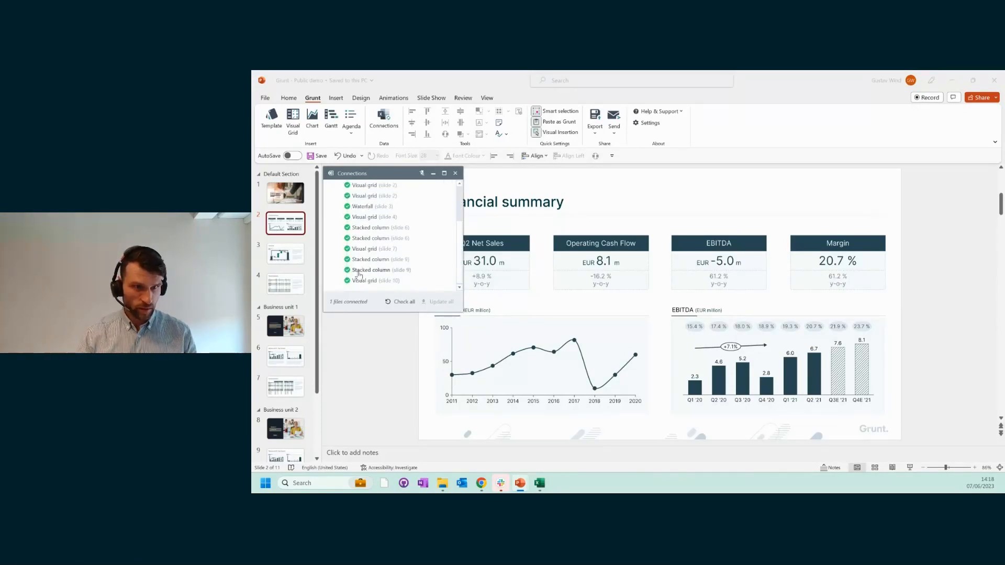
scroll(361, 259, "up", 5)
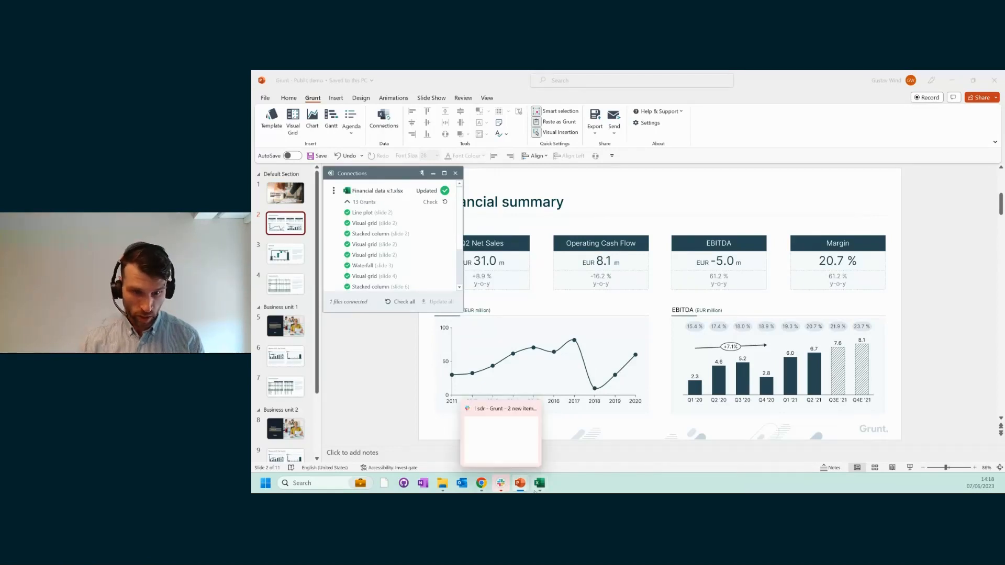
Inspect the Income Statement and Summary sheets in the Financial data v.1 workbook and compare them with the connections listed in PowerPoint
mouse_move(546, 491)
left_click(467, 446)
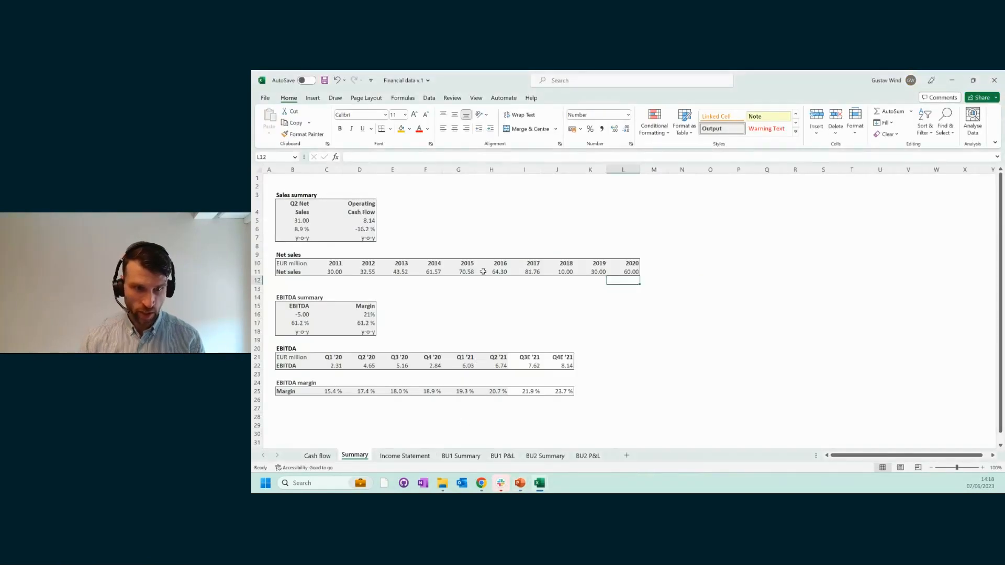
left_click(504, 456)
left_click(404, 456)
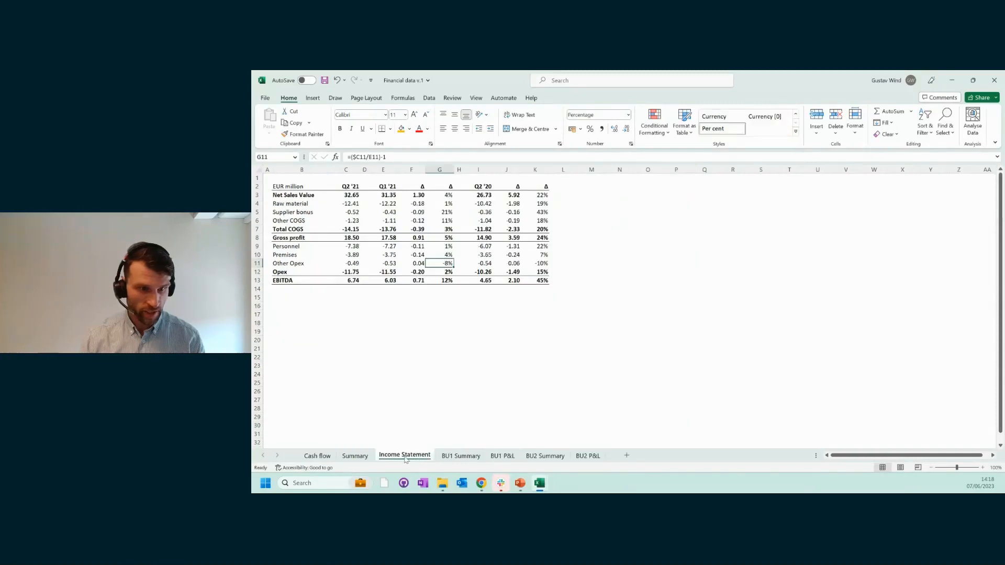
left_click(355, 456)
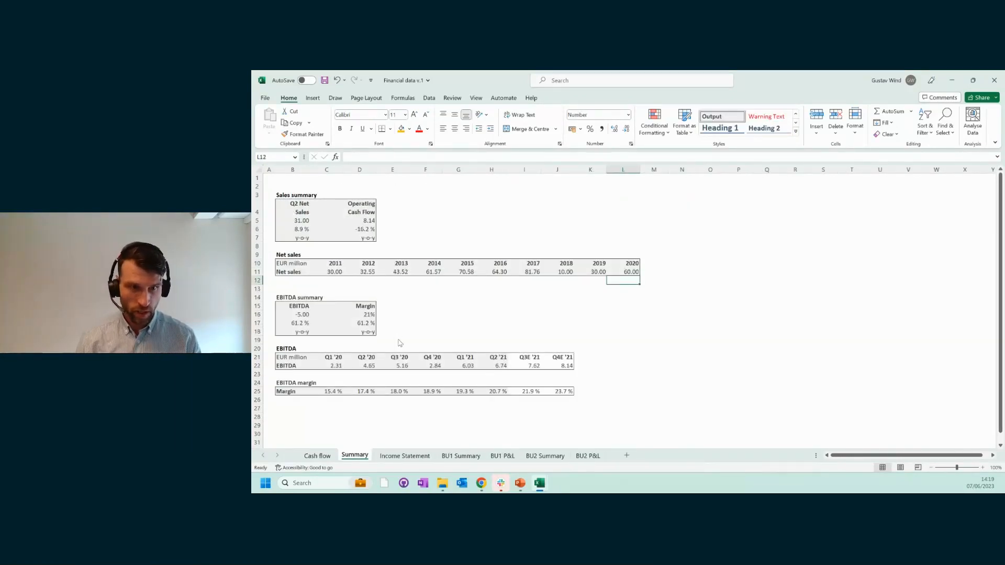
key("alt+Tab")
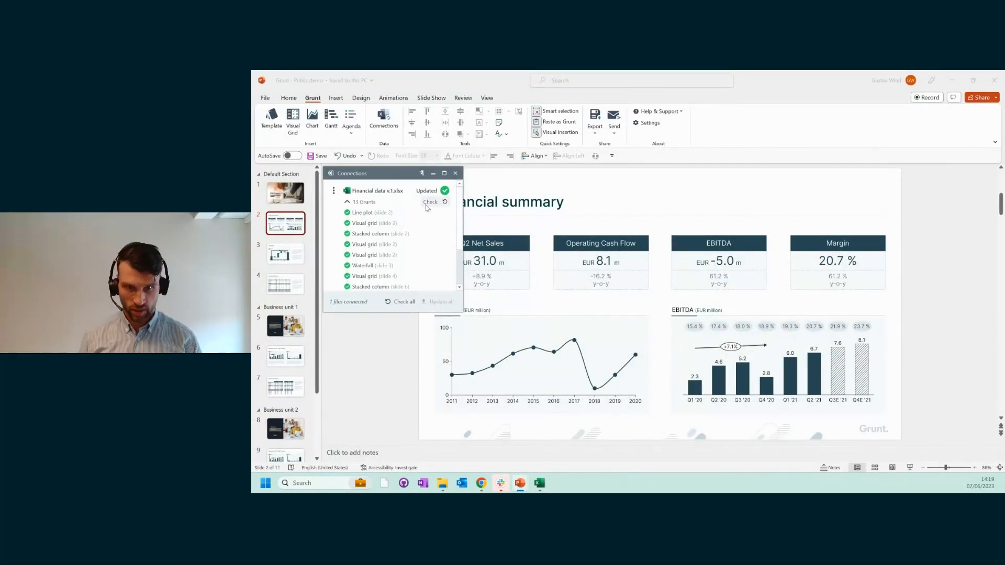
left_click(397, 212)
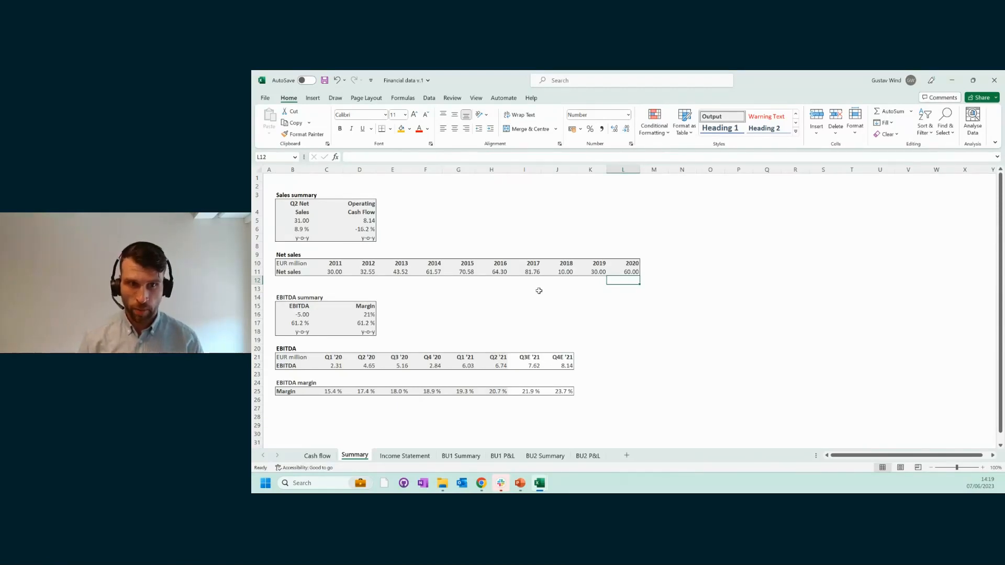
Switch back to PowerPoint, change the connected workbook to Financial data v.2 for all linked Grunts, and update them all with its data
key("alt+Tab")
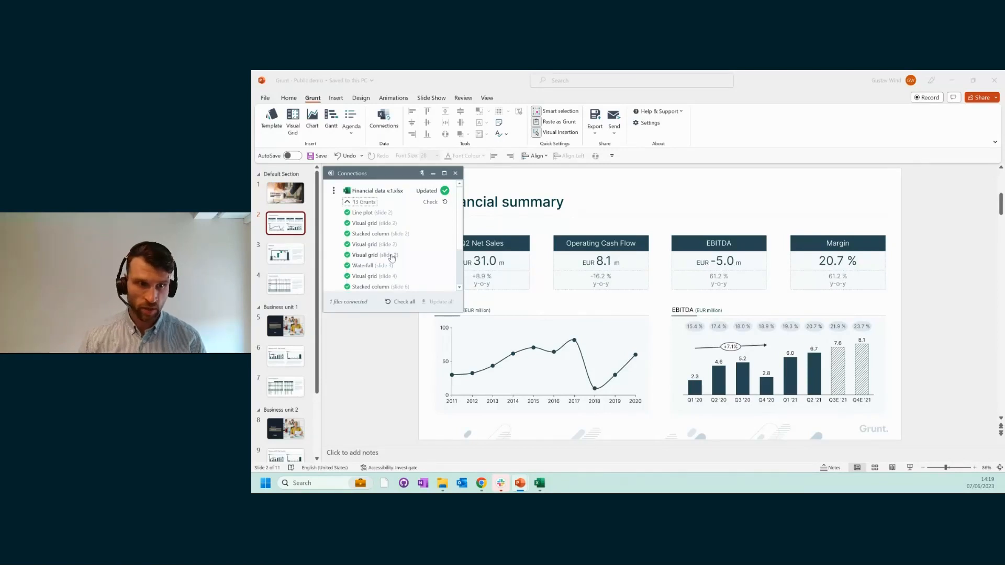
left_click(333, 191)
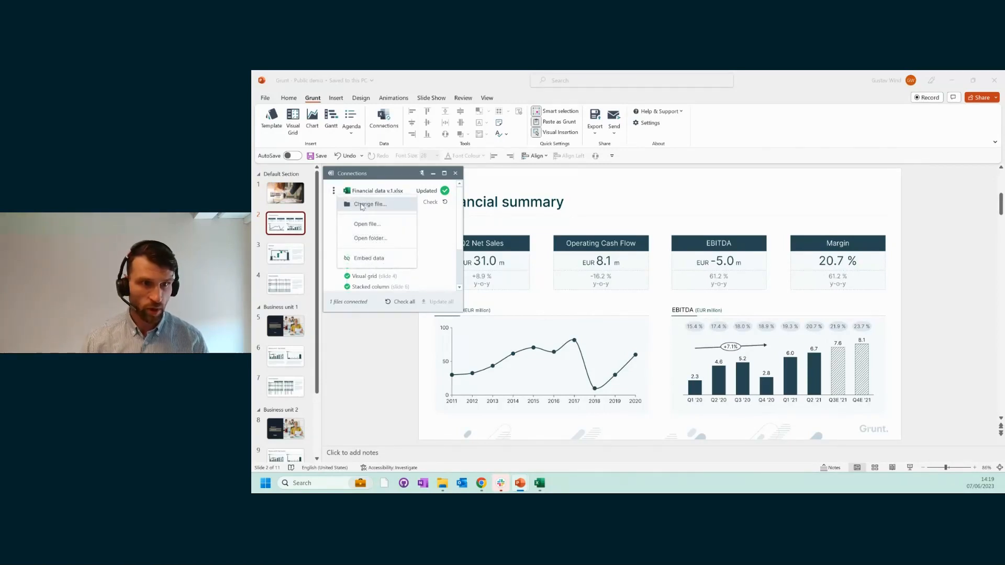
left_click(377, 172)
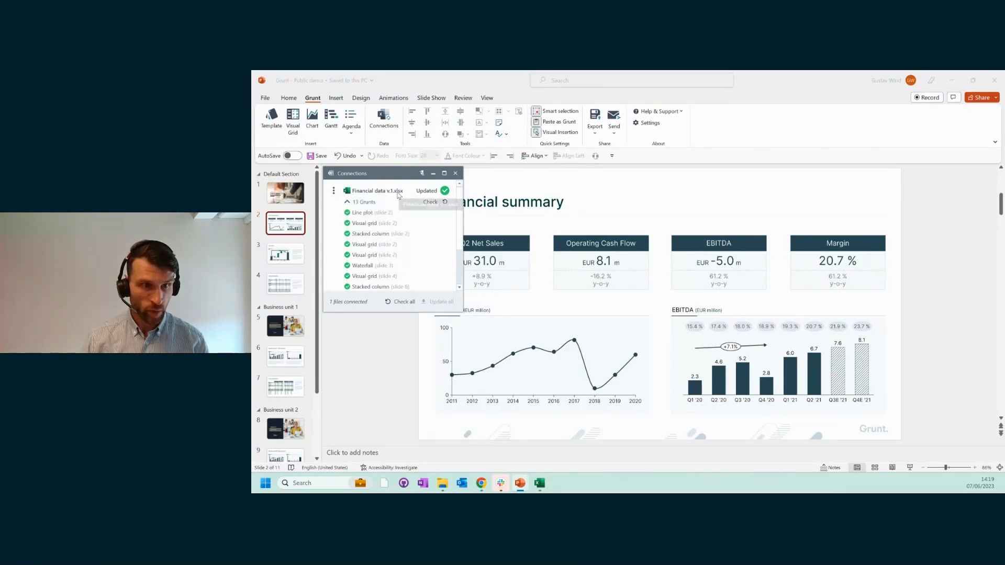
mouse_move(541, 484)
mouse_move(623, 447)
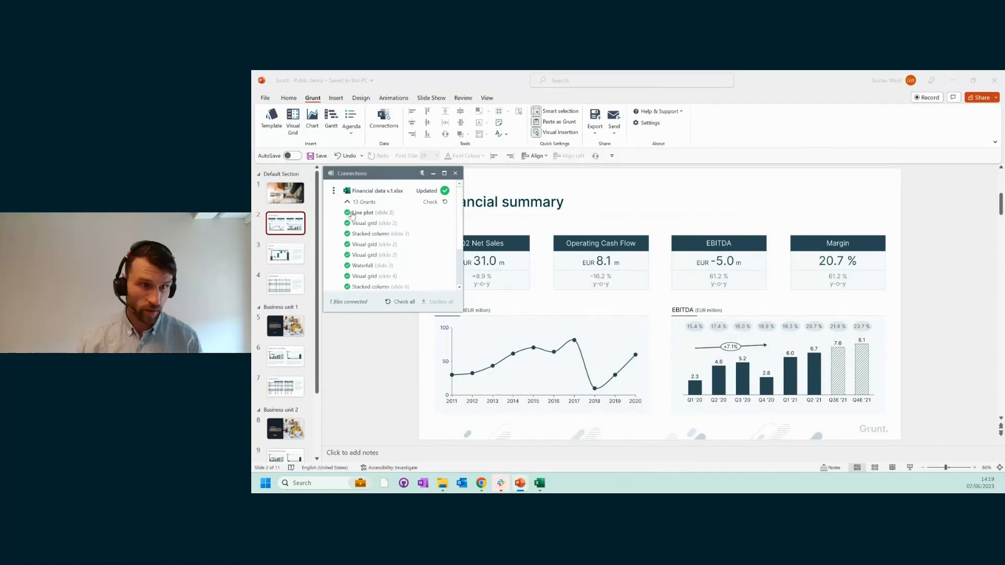
left_click(334, 191)
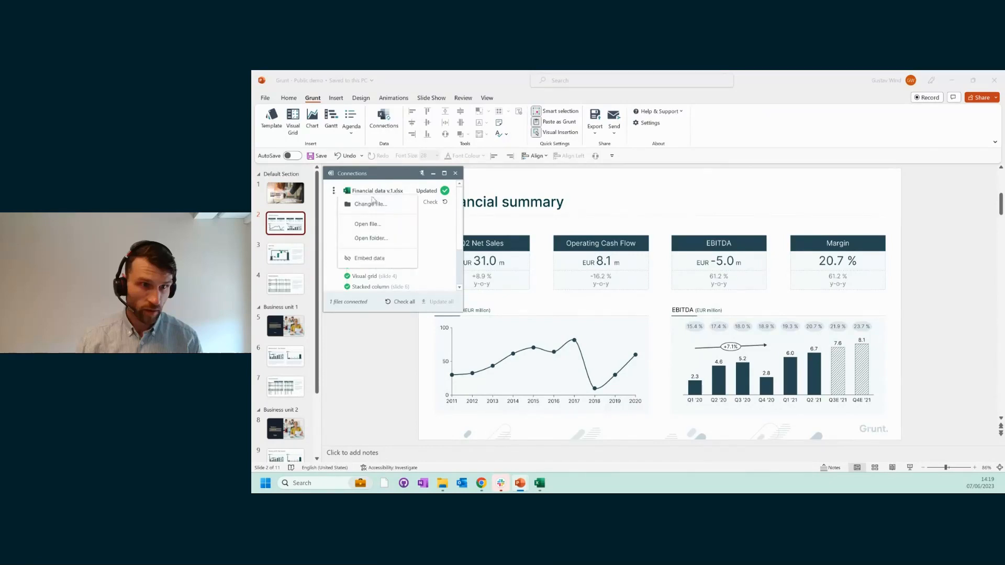
left_click(370, 203)
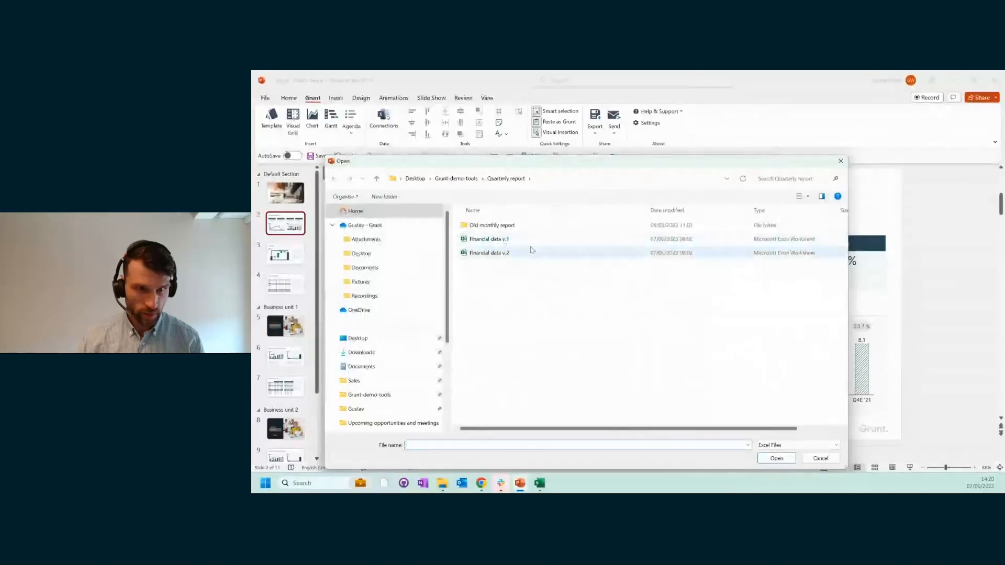
double_click(501, 254)
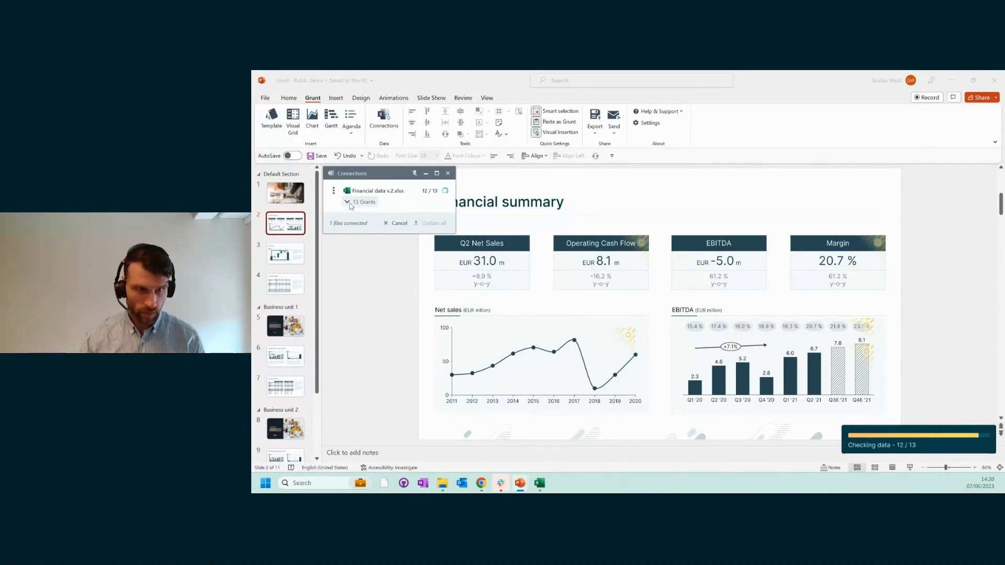
left_click(348, 203)
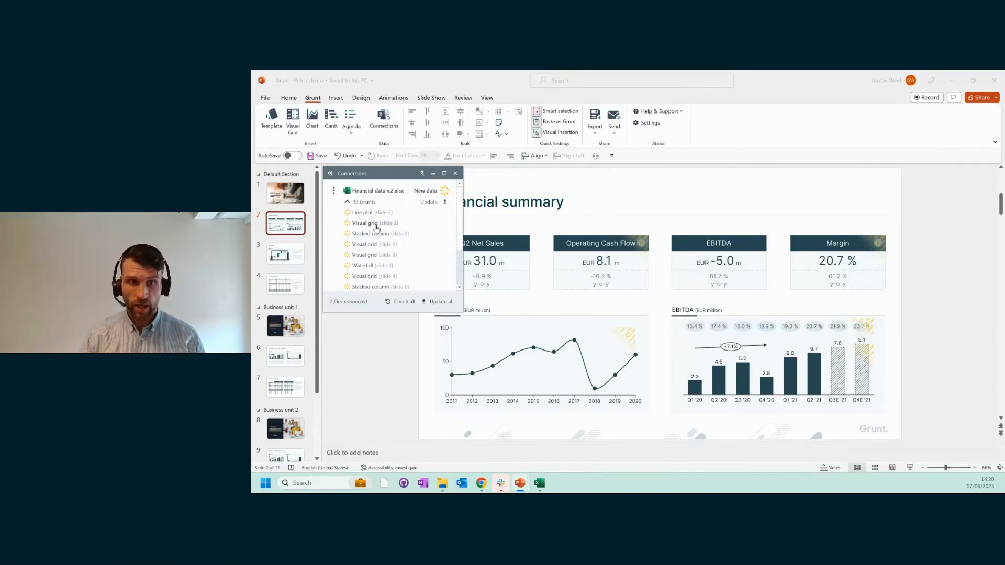
left_click(449, 301)
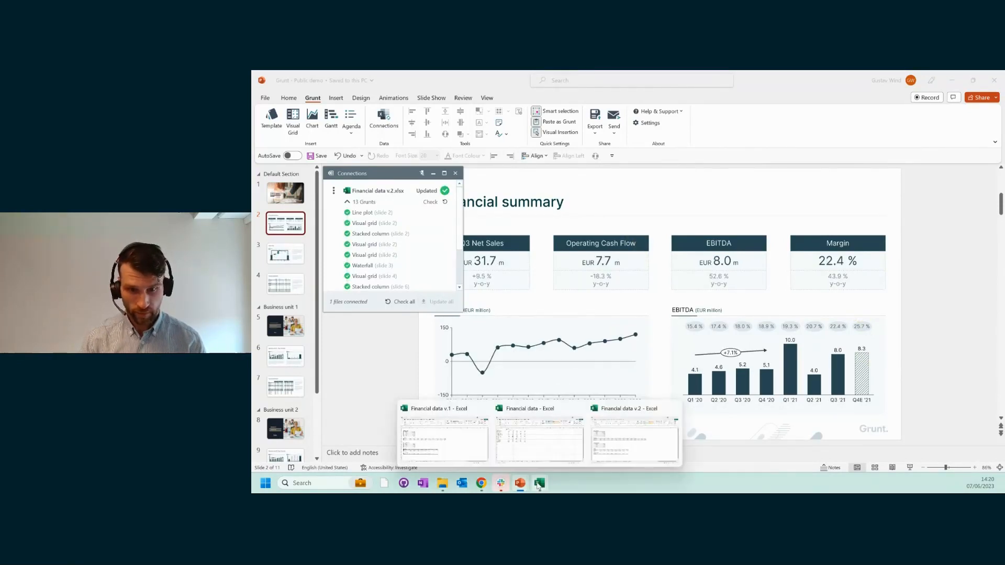
Examine the Net sales range on the Summary sheet of Financial data v.1 in Excel and the empty cells beside it
left_click(460, 434)
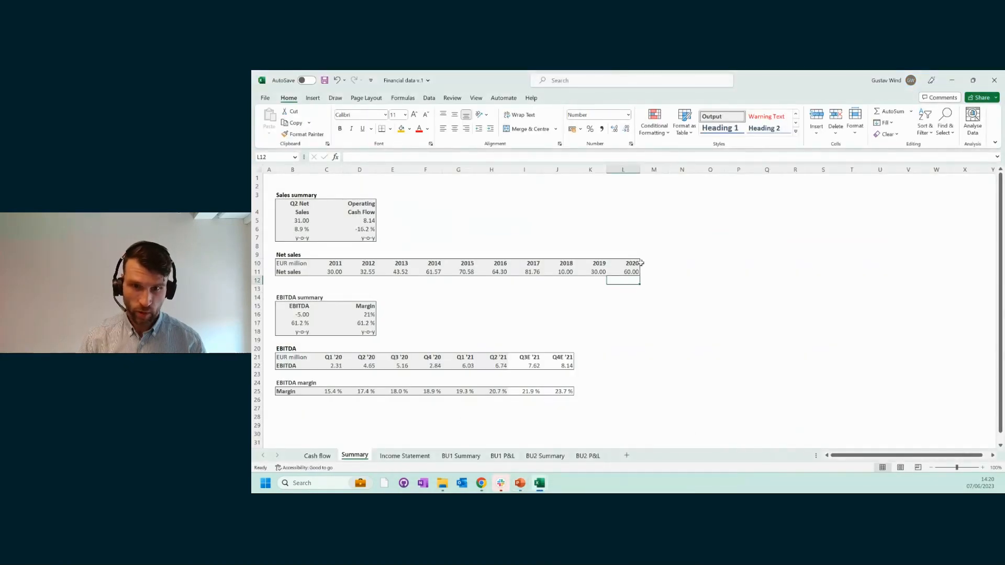
left_click_drag(640, 263, 788, 273)
left_click(735, 287)
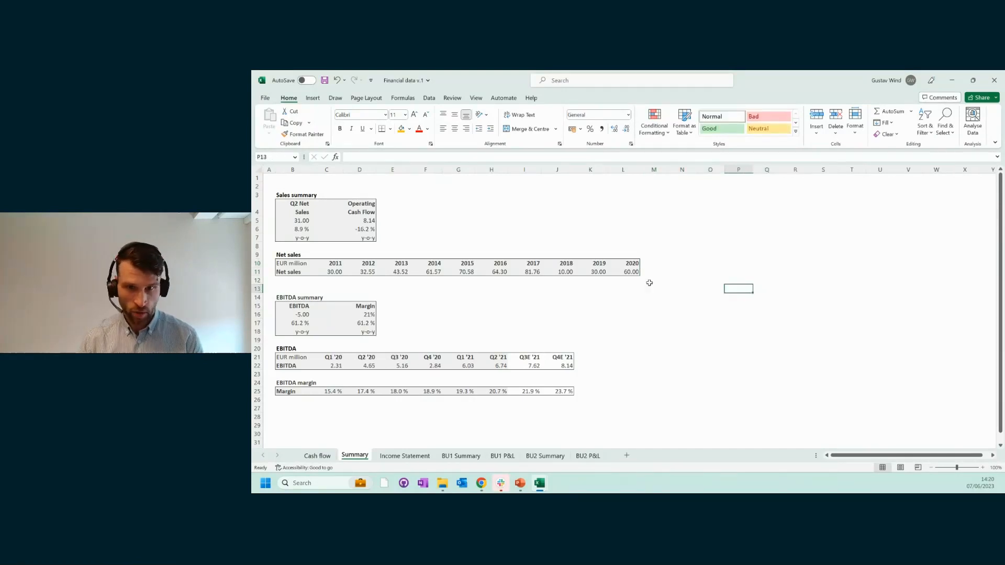
left_click(627, 281)
left_click(624, 289)
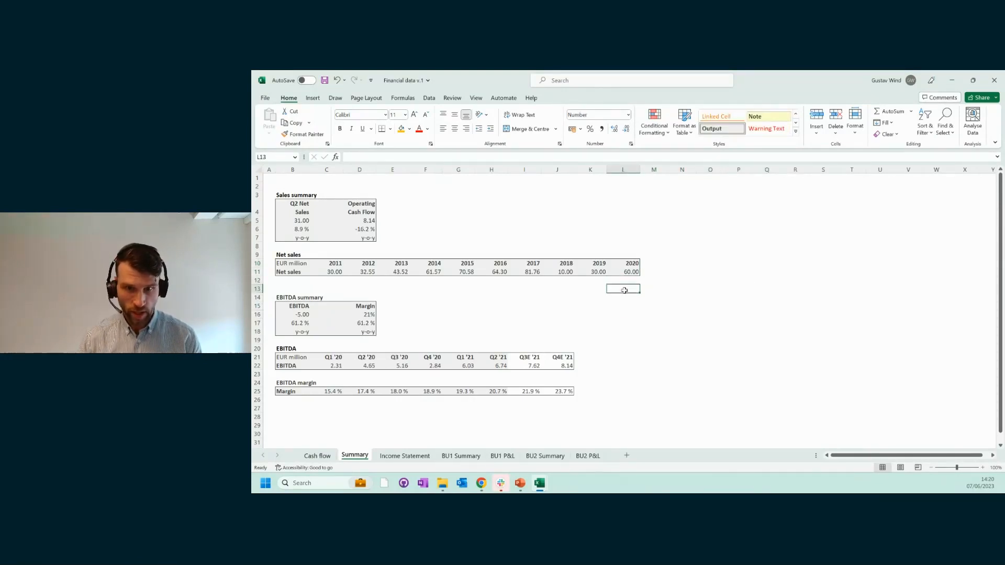
Return to PowerPoint, close the Connections overview, and switch to the other Public Demo presentation containing the mEUR table slide
key("alt+Tab")
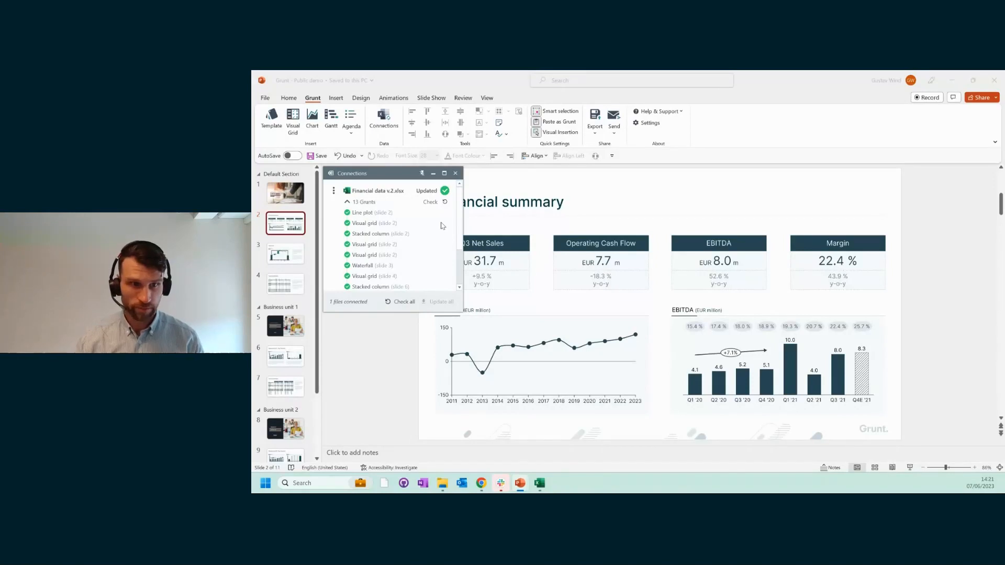
left_click(455, 173)
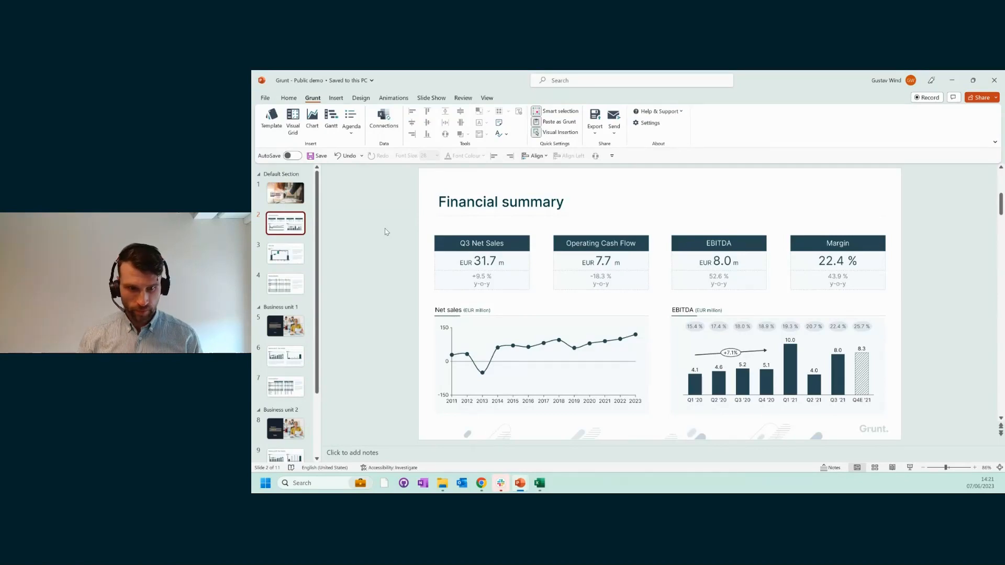
mouse_move(519, 488)
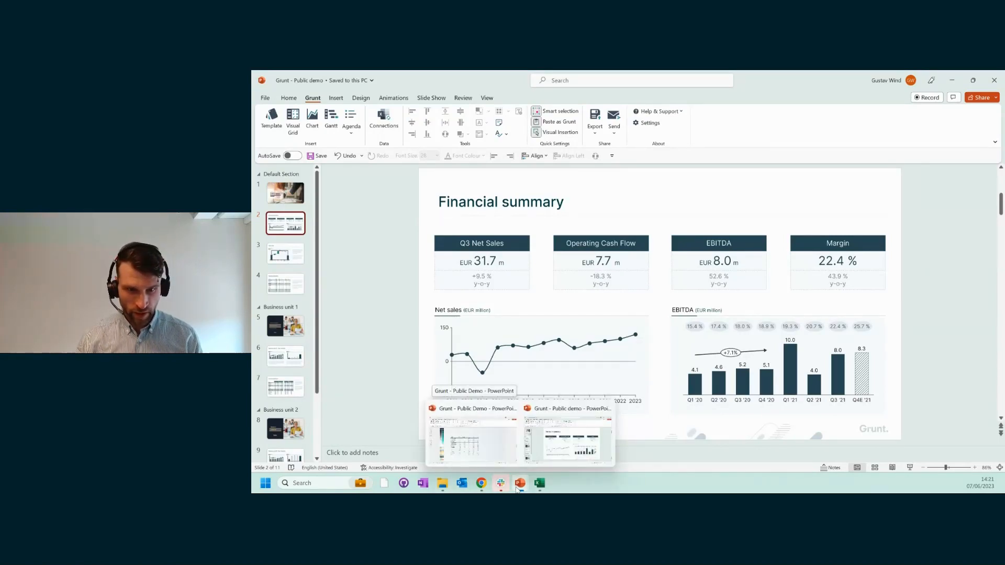
left_click(498, 445)
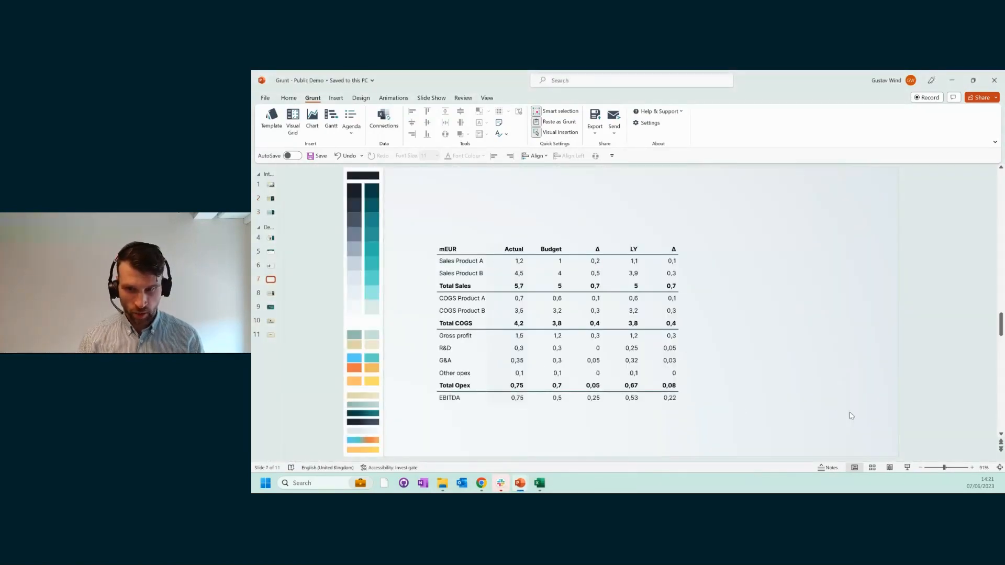
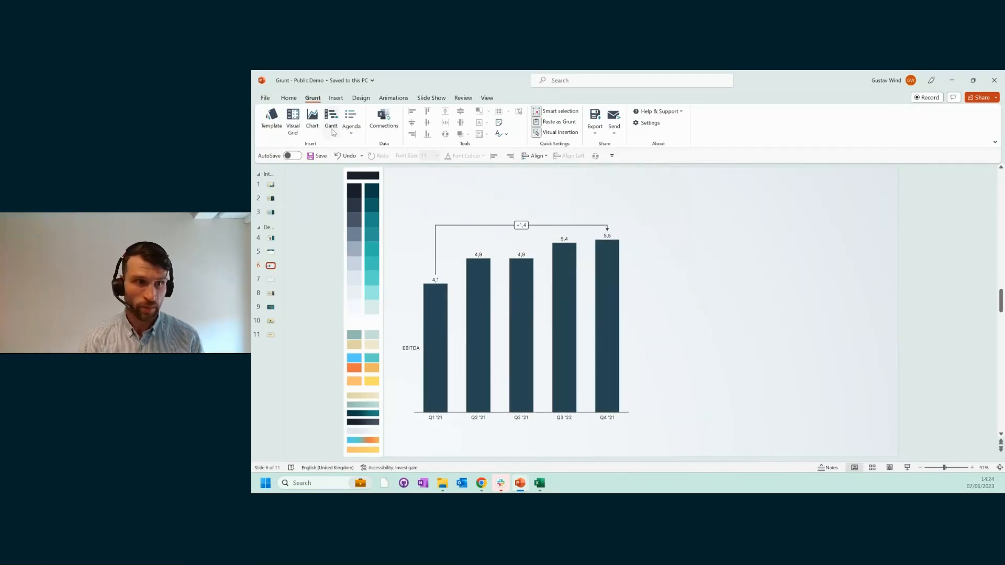
Insert a Grunt stacked column chart in the empty area beside the EBITDA column chart on slide 6
left_click(313, 120)
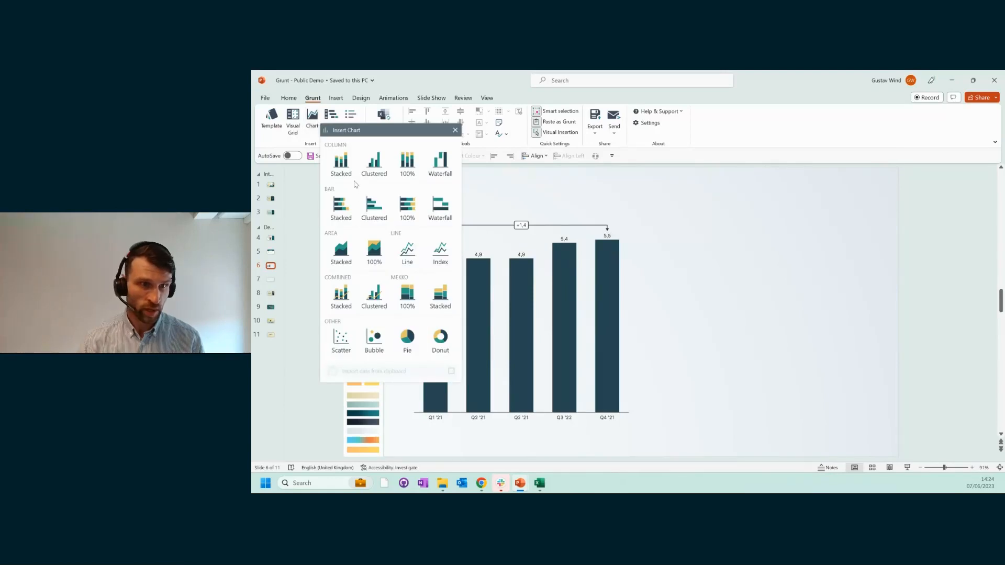
left_click(341, 162)
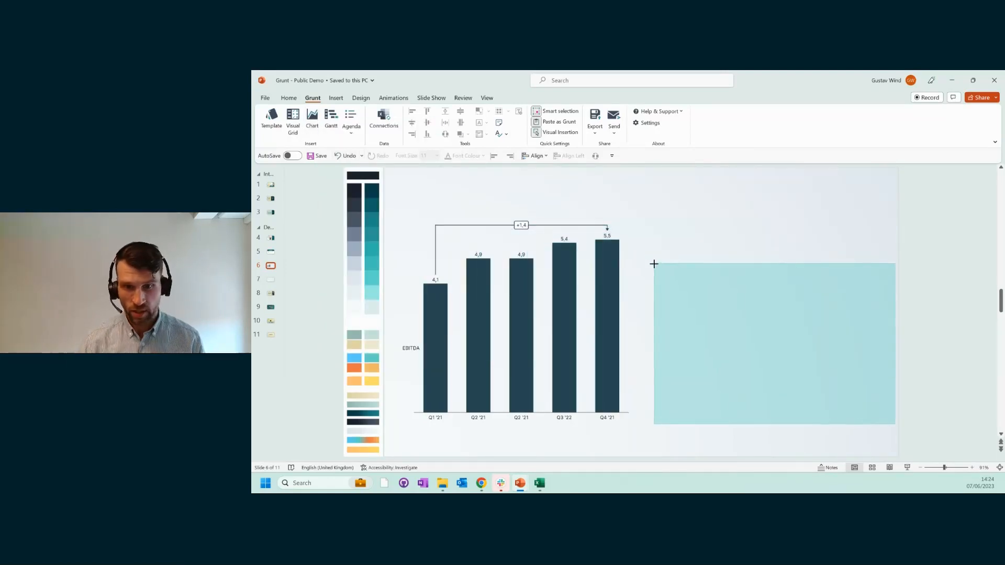
left_click(652, 253)
left_click(845, 232)
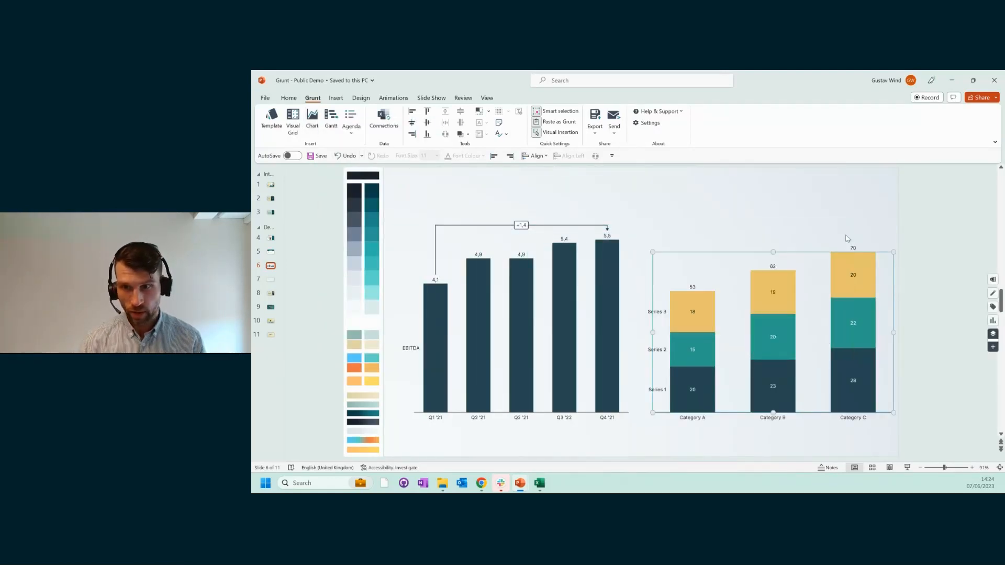
Connect the stacked column chart to Financial data.xlsx, with its data in A18:D21 of the Fin. Table sheet, and return to the slide
left_click(993, 280)
left_click(901, 303)
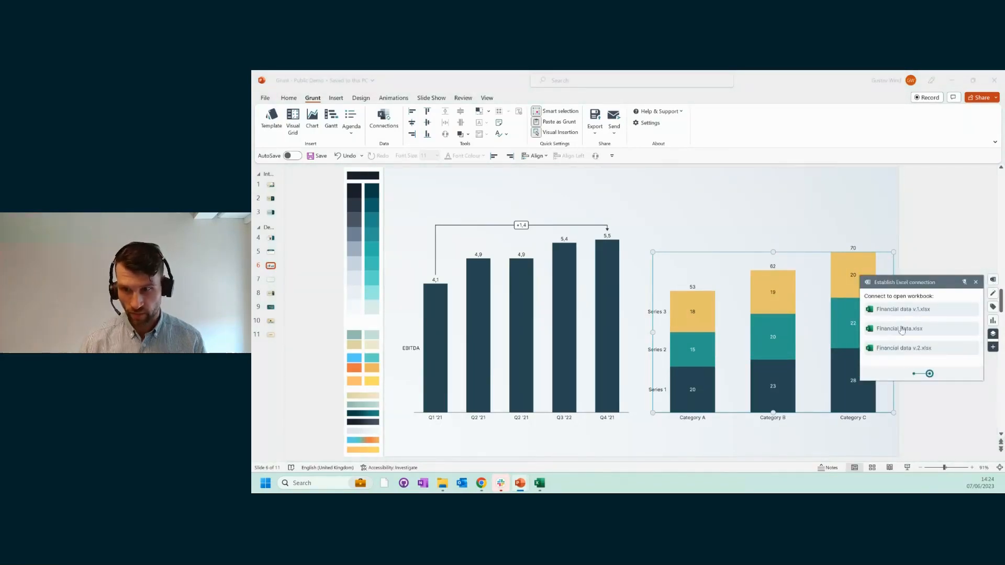
left_click(901, 339)
left_click_drag(287, 323, 444, 418)
left_click(378, 182)
left_click(352, 392)
left_click(368, 315)
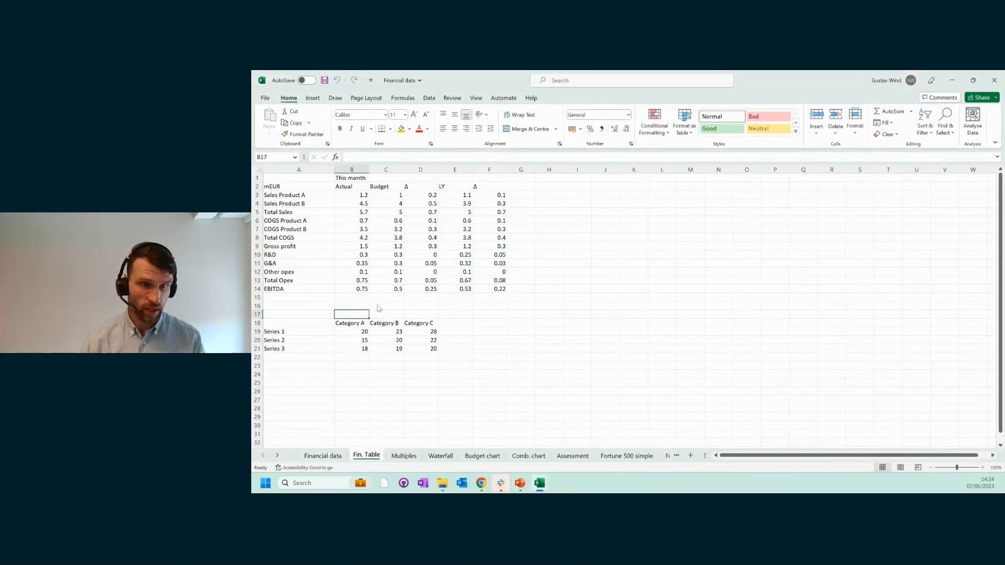
key("alt+Tab")
left_click(976, 282)
left_click(699, 207)
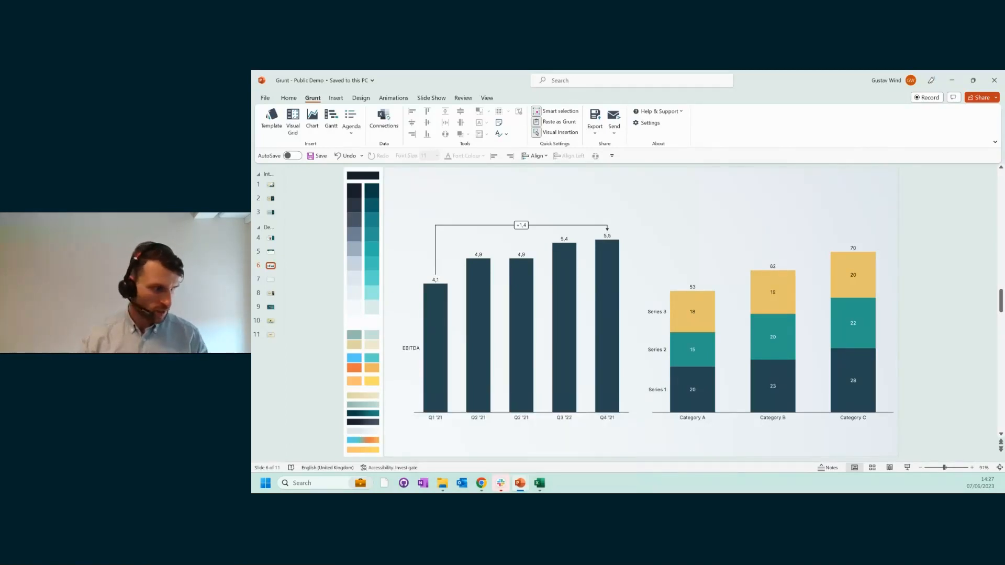
Go to slide 8, "Book a private demo to learn more", and start the slide show from it
mouse_move(519, 488)
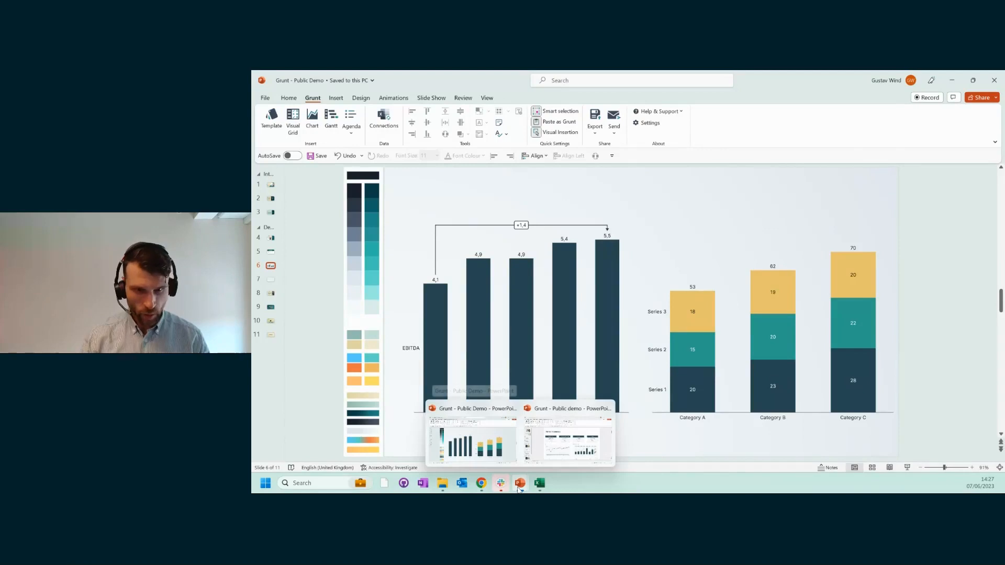
left_click(271, 279)
left_click(271, 293)
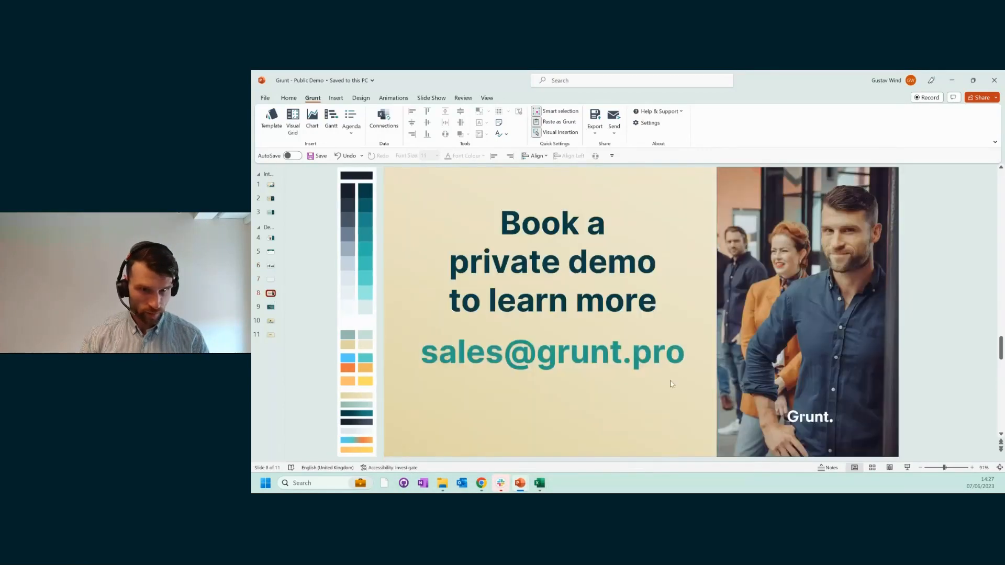
left_click(908, 468)
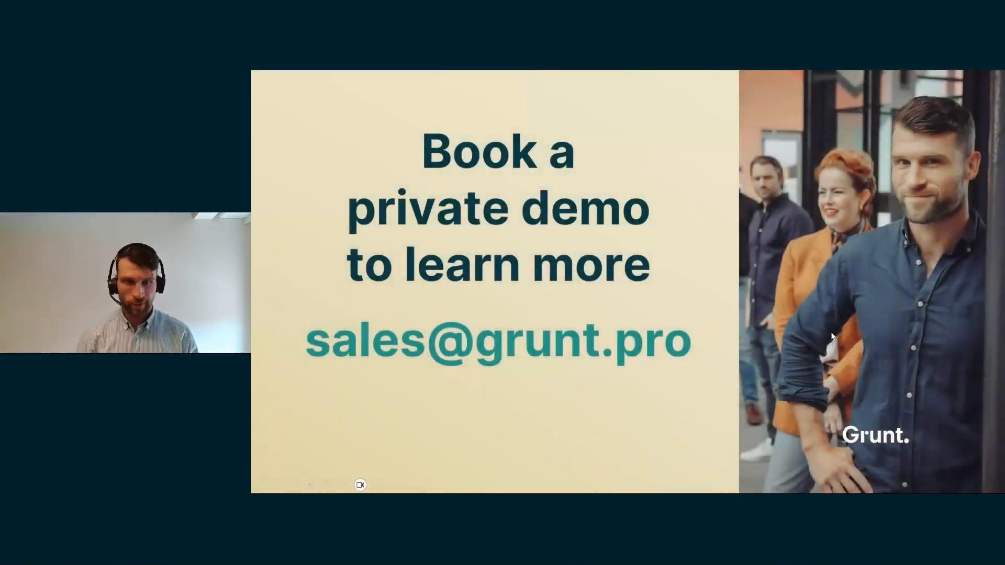